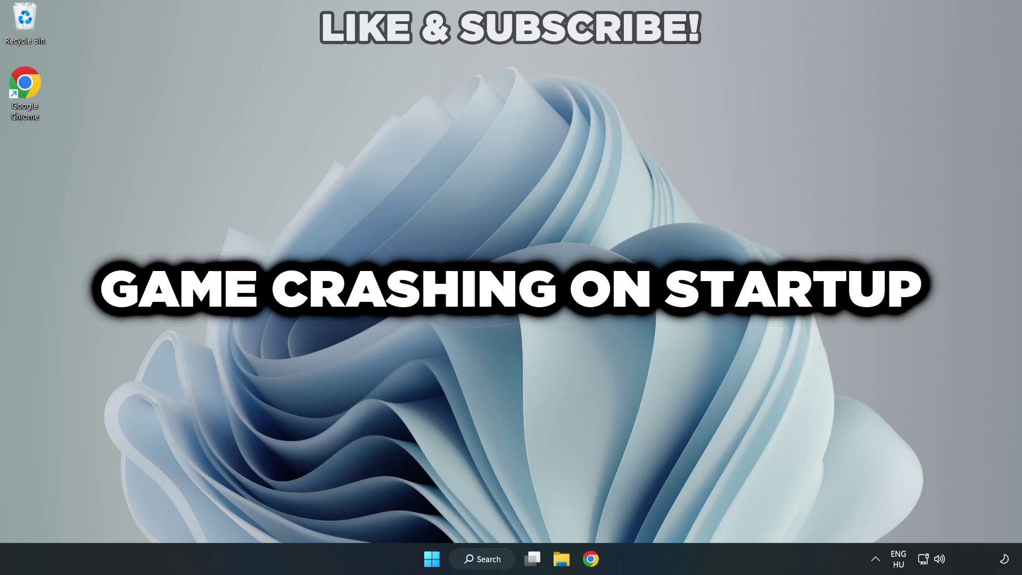
Search for 'device manager' and launch Device Manager from the best match.
left_click(490, 563)
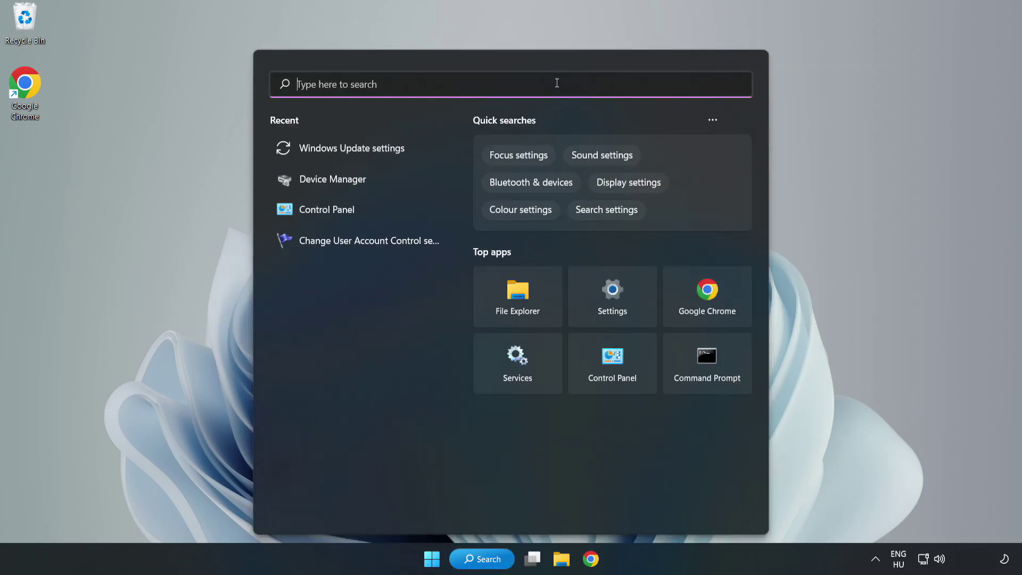
type("devi")
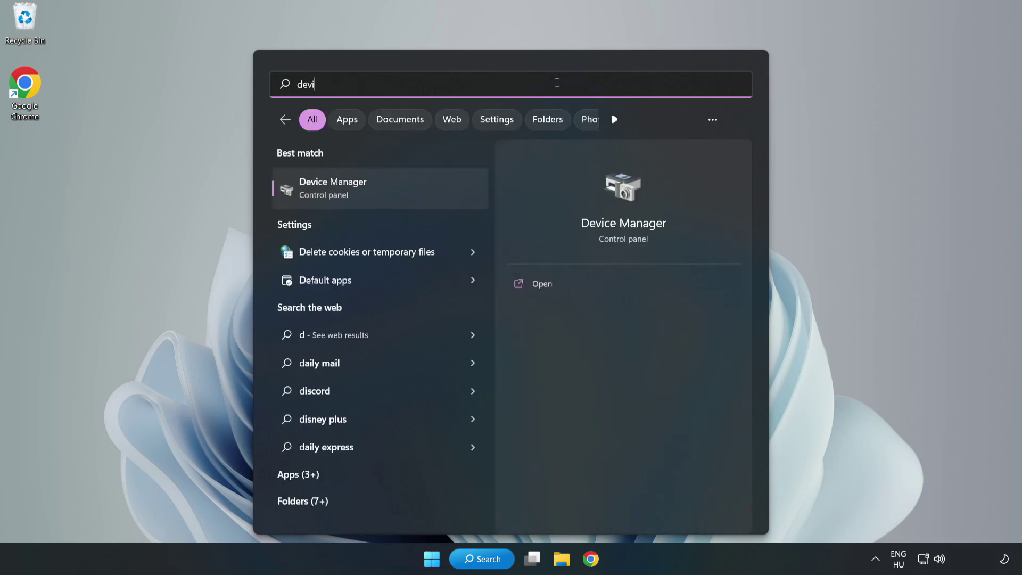
type("ce manager")
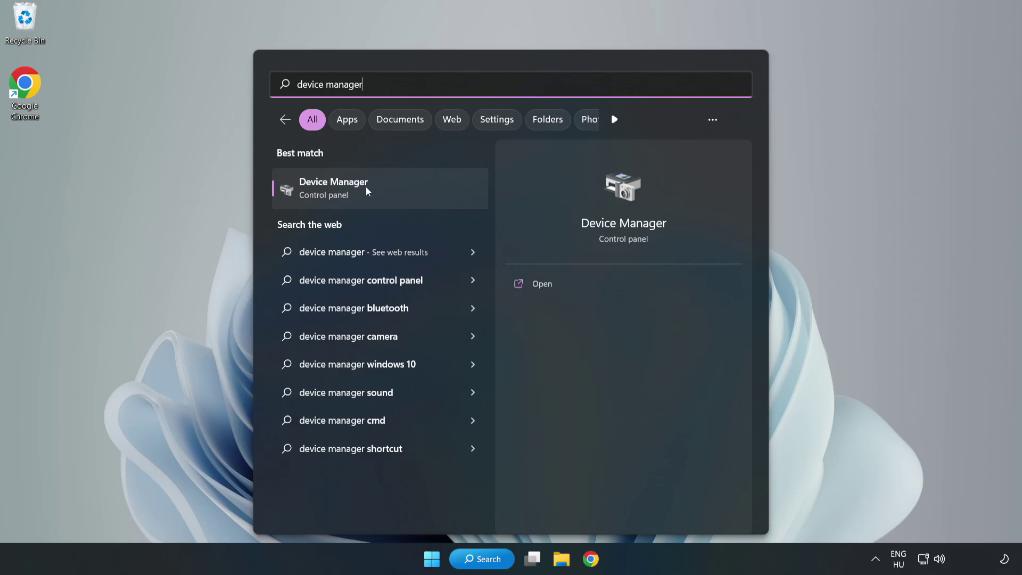
left_click(380, 195)
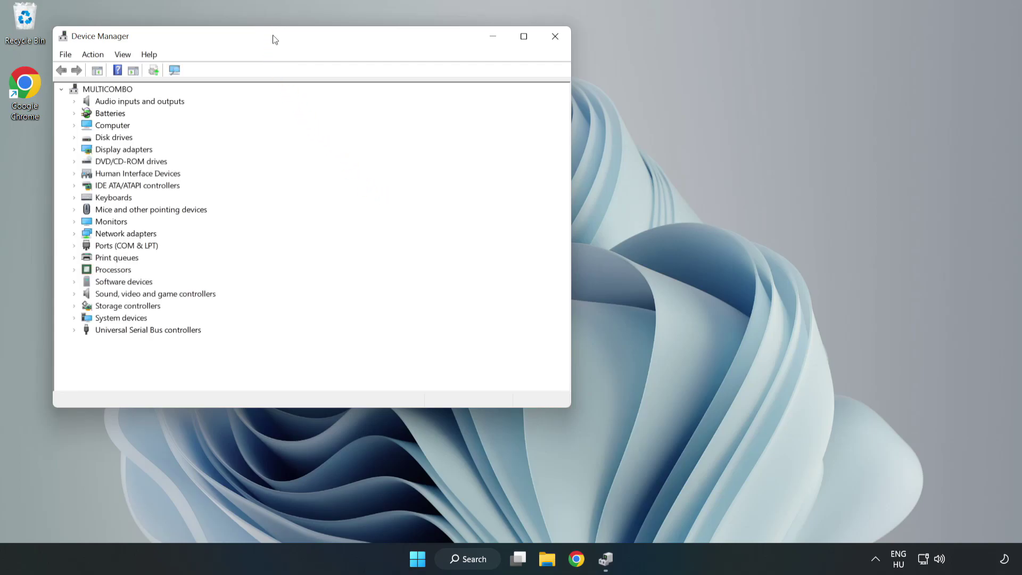
Run an automatic driver search for the VMware SVGA 3D display adapter, then close Device Manager.
left_click_drag(274, 39, 457, 92)
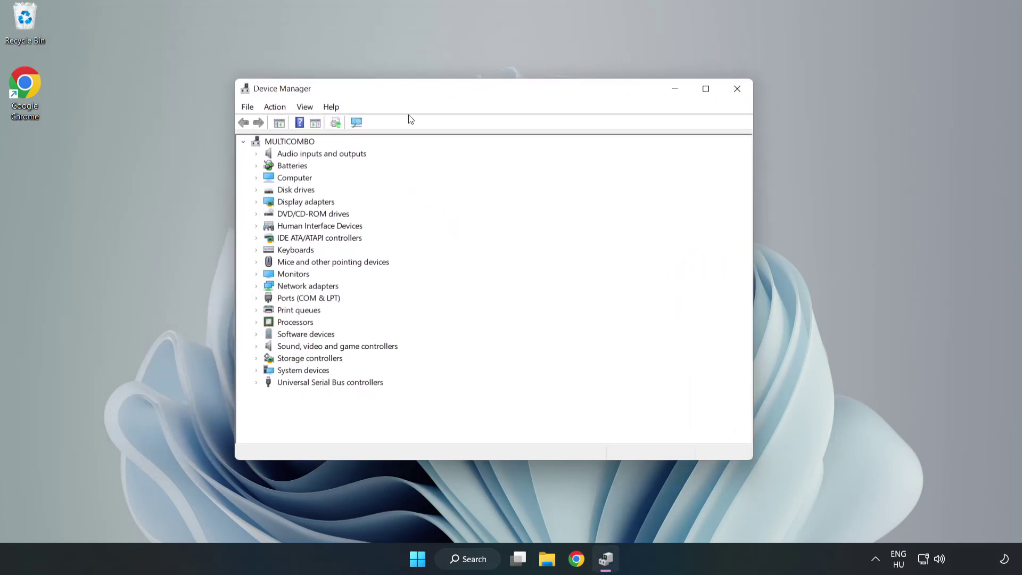
left_click(275, 205)
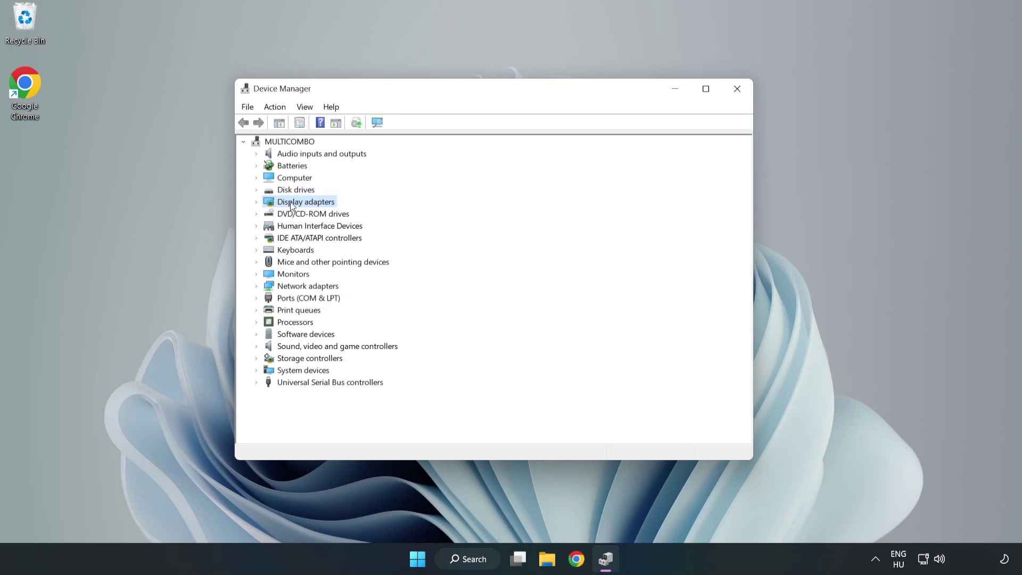
left_click(256, 203)
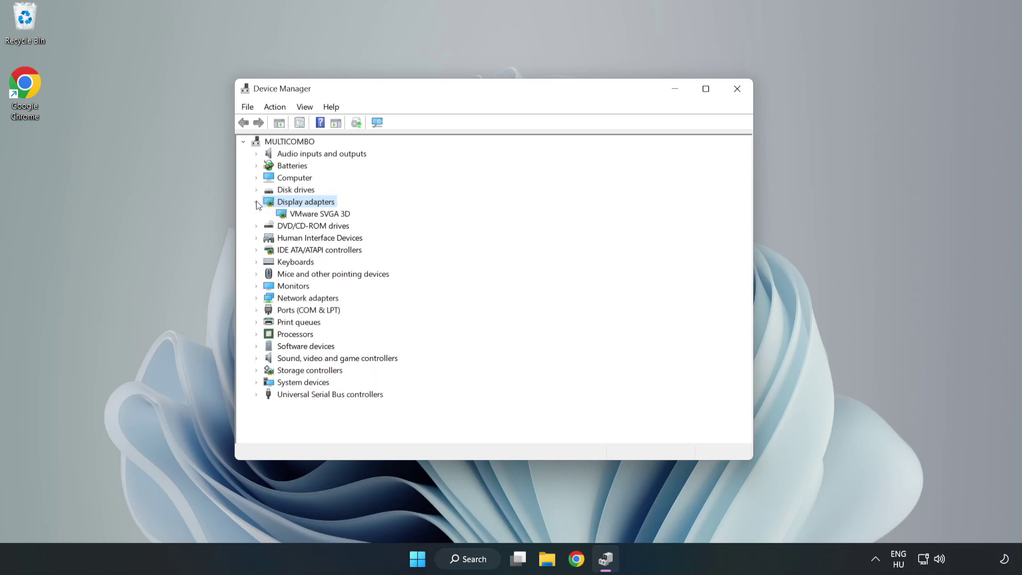
left_click(288, 215)
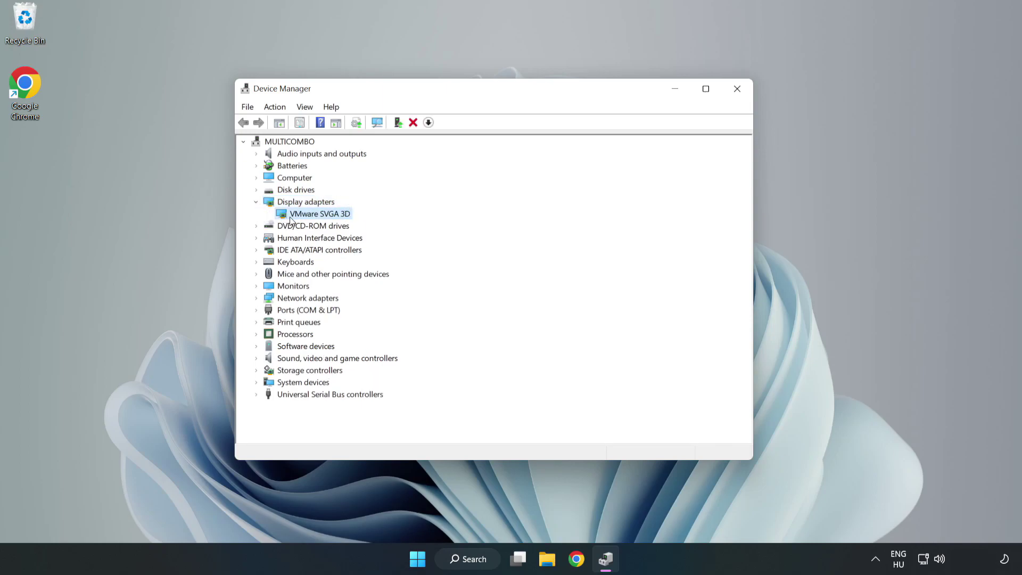
right_click(317, 216)
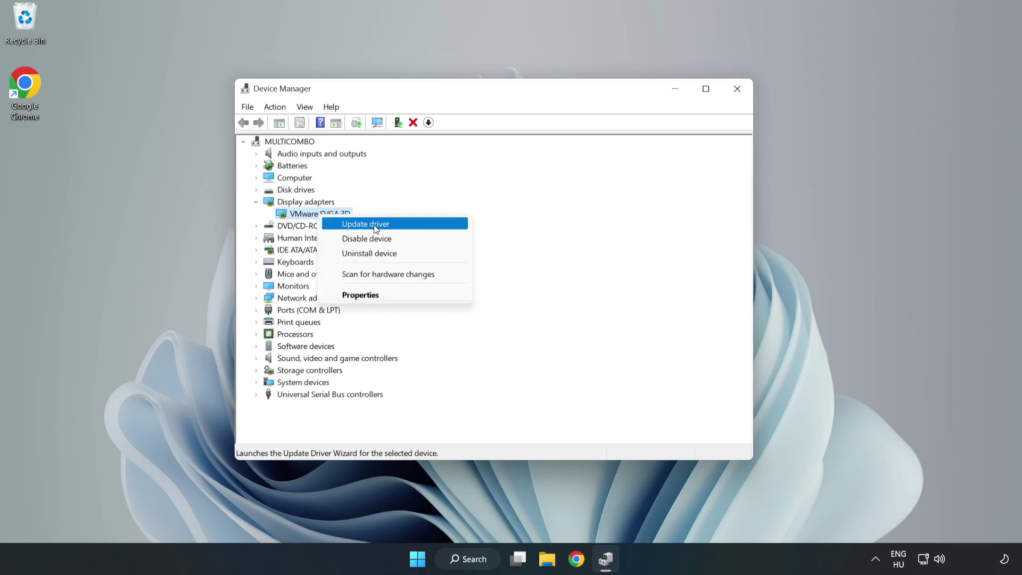
left_click(397, 229)
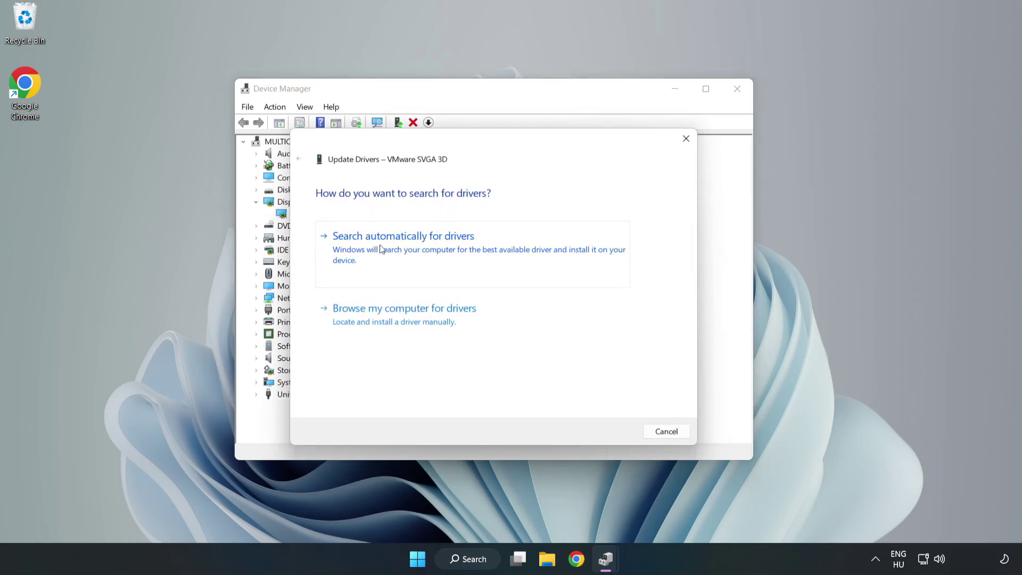
left_click(407, 249)
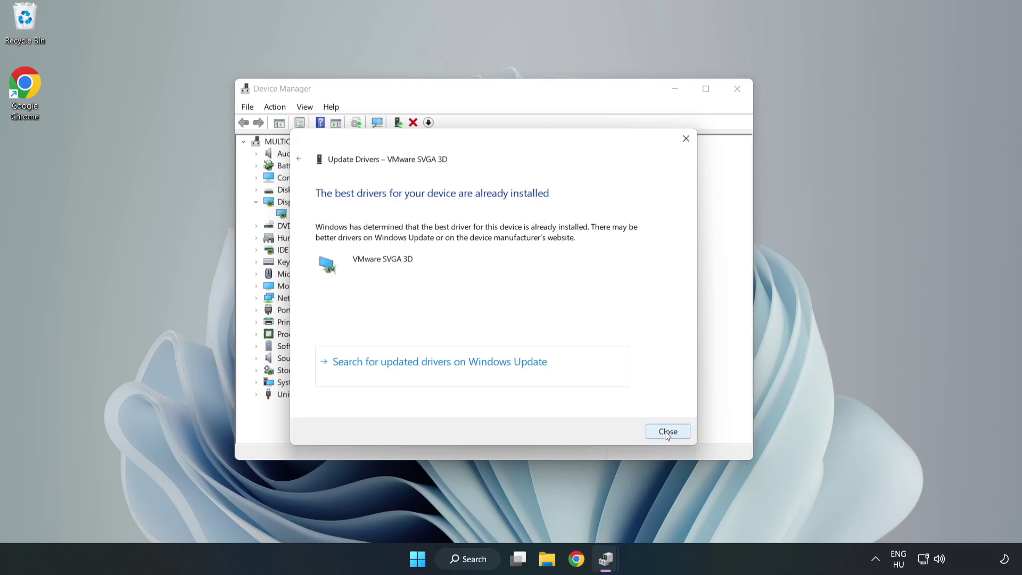
left_click(667, 432)
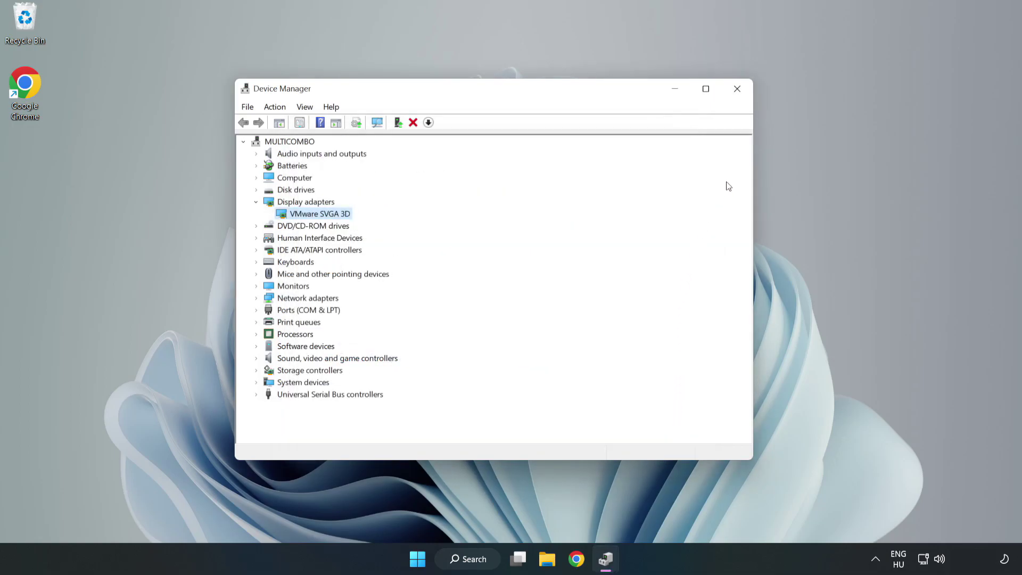
left_click(738, 91)
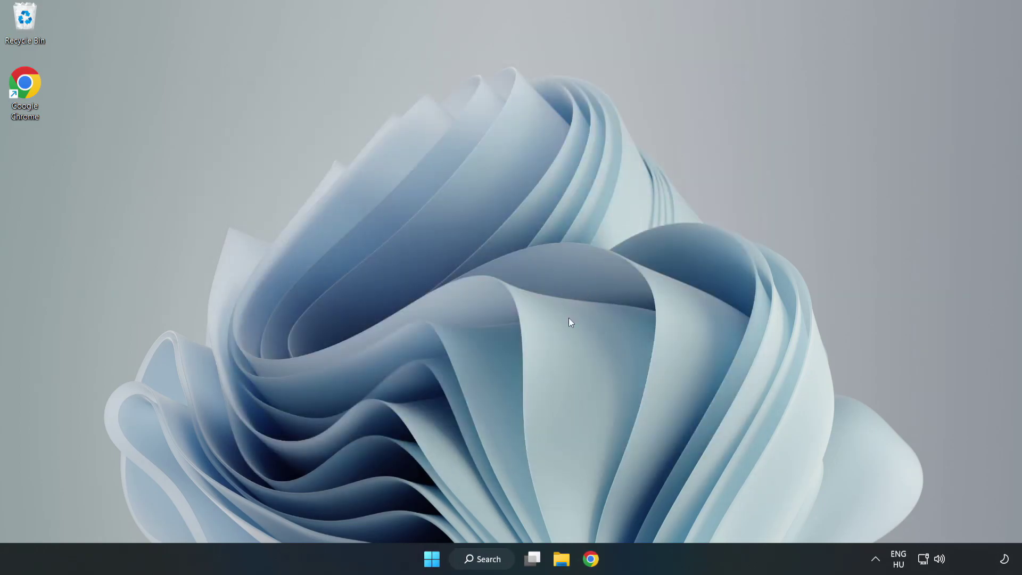
Open Windows Update via an 'updates' search, check for updates, then close Settings.
left_click(487, 565)
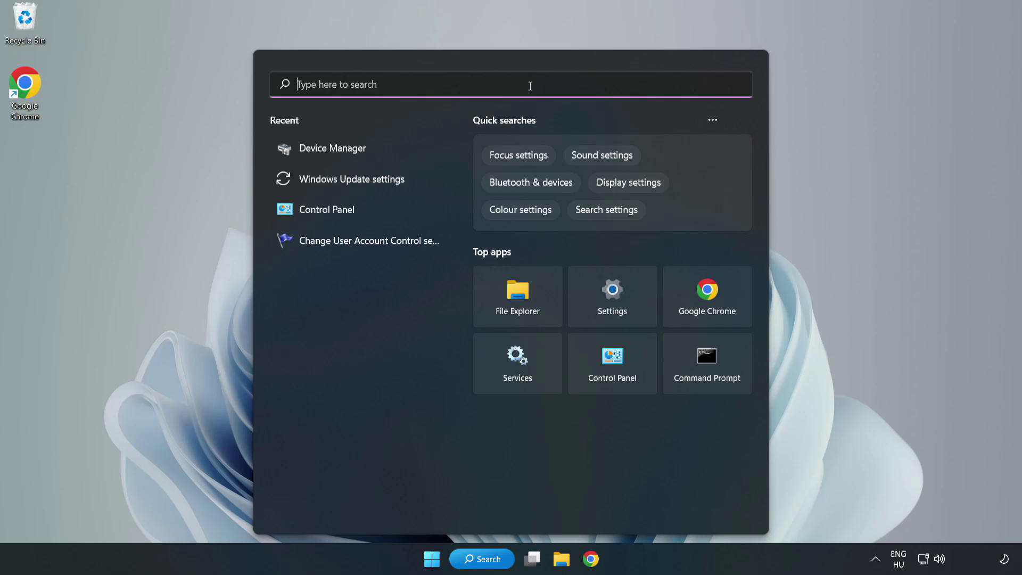
type("updates")
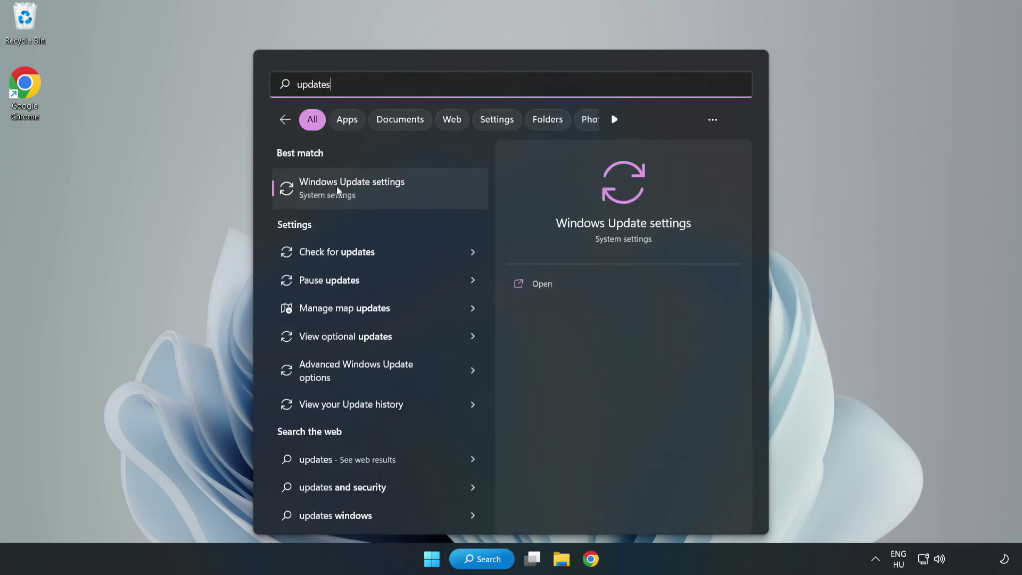
left_click(363, 189)
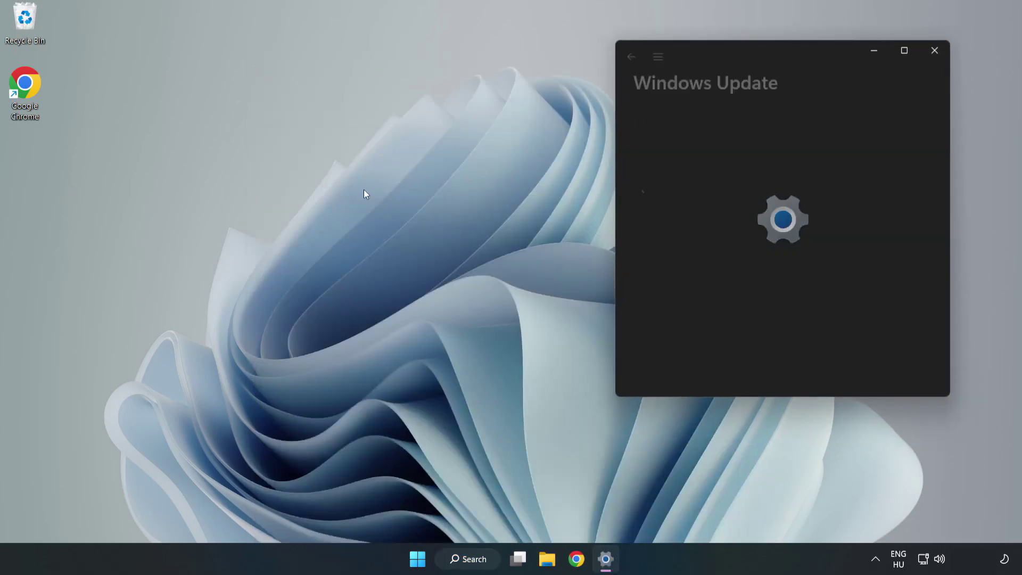
left_click(907, 51)
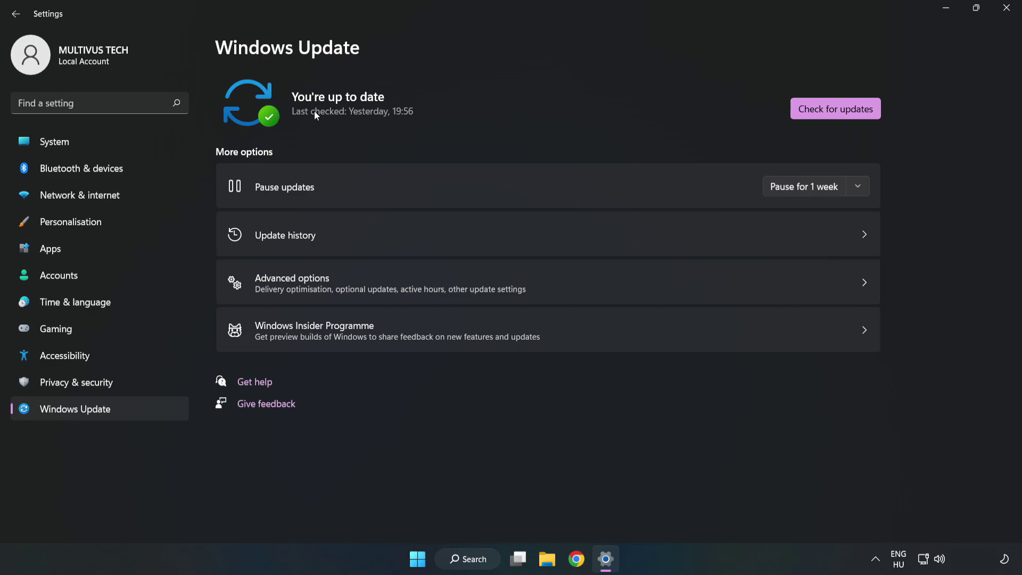
left_click(839, 111)
left_click(1007, 8)
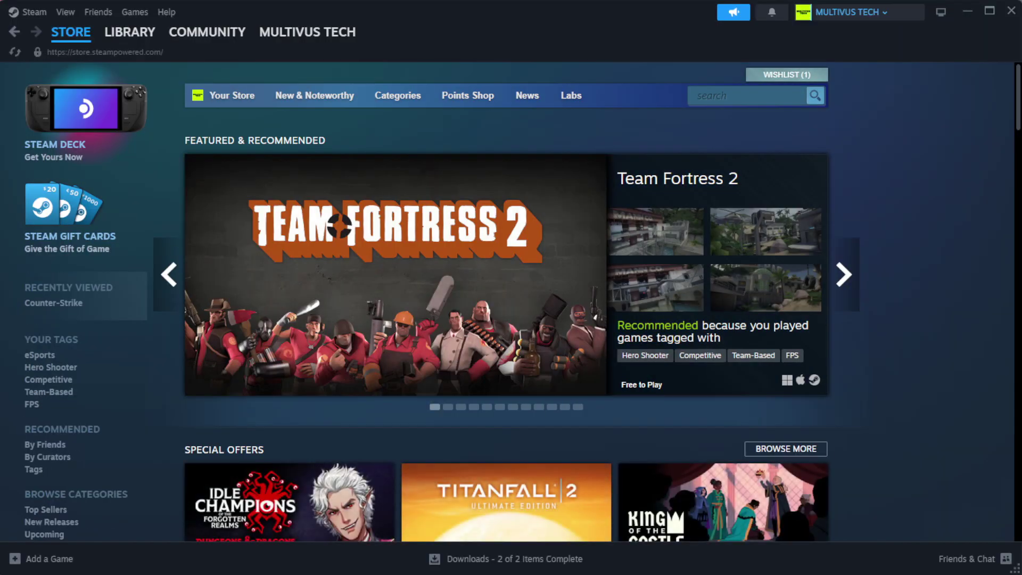
Open Properties for YOUR NOT WORKING GAME from Steam's Library home.
mouse_move(118, 42)
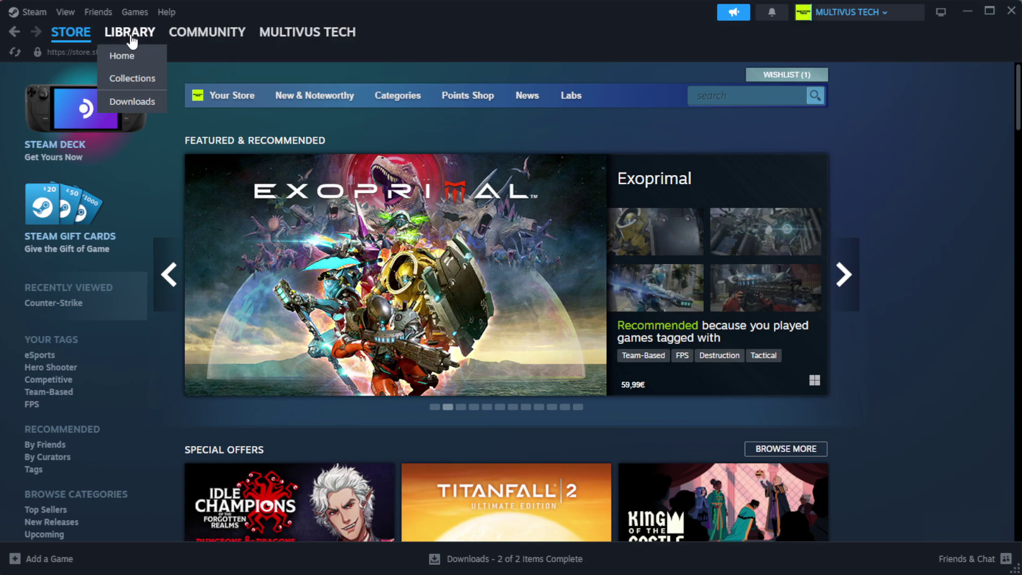
left_click(146, 58)
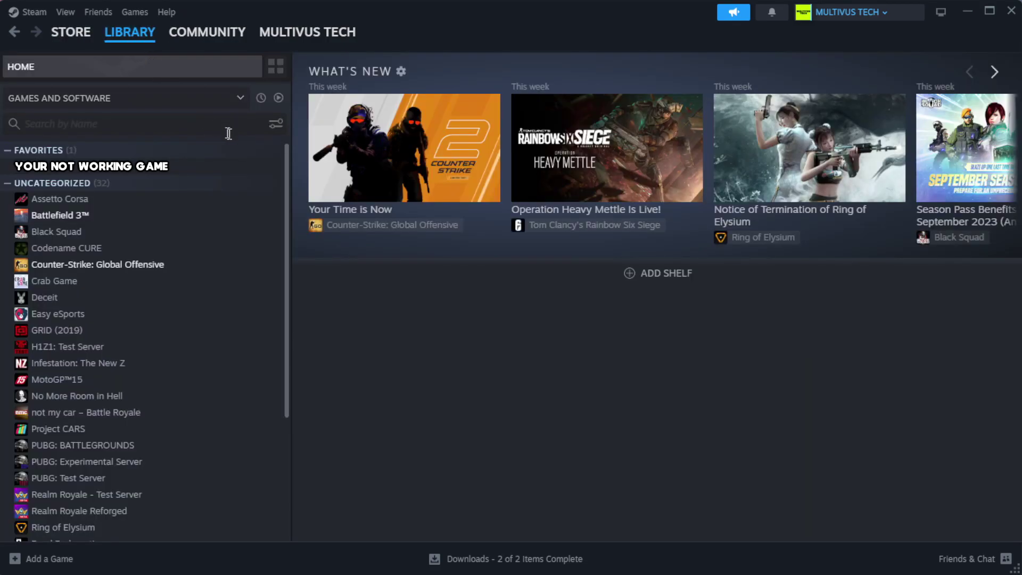
right_click(250, 170)
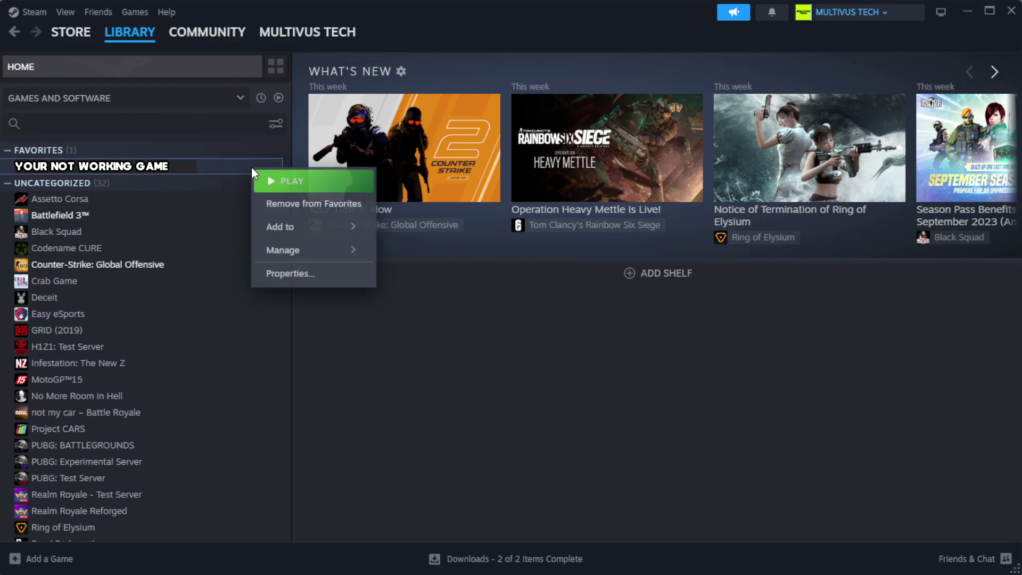
left_click(324, 279)
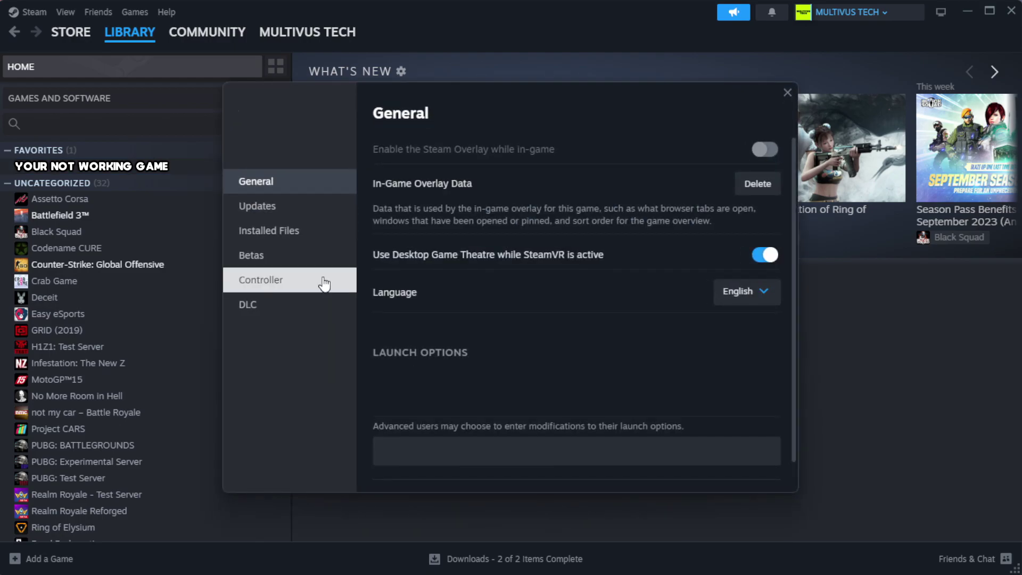
Verify the integrity of the game files under Installed Files, validating all 1039 files.
left_click(336, 243)
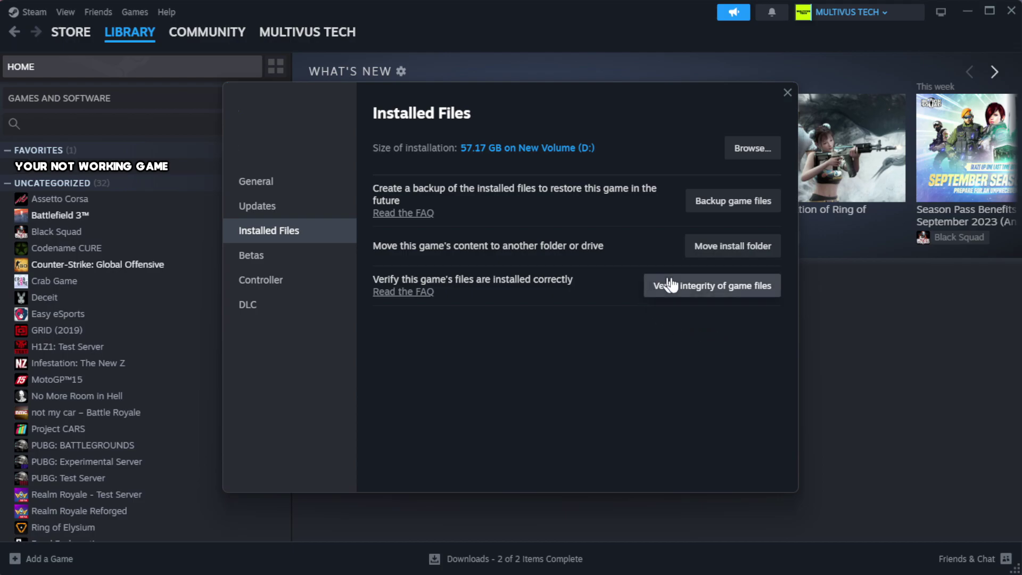
left_click(718, 292)
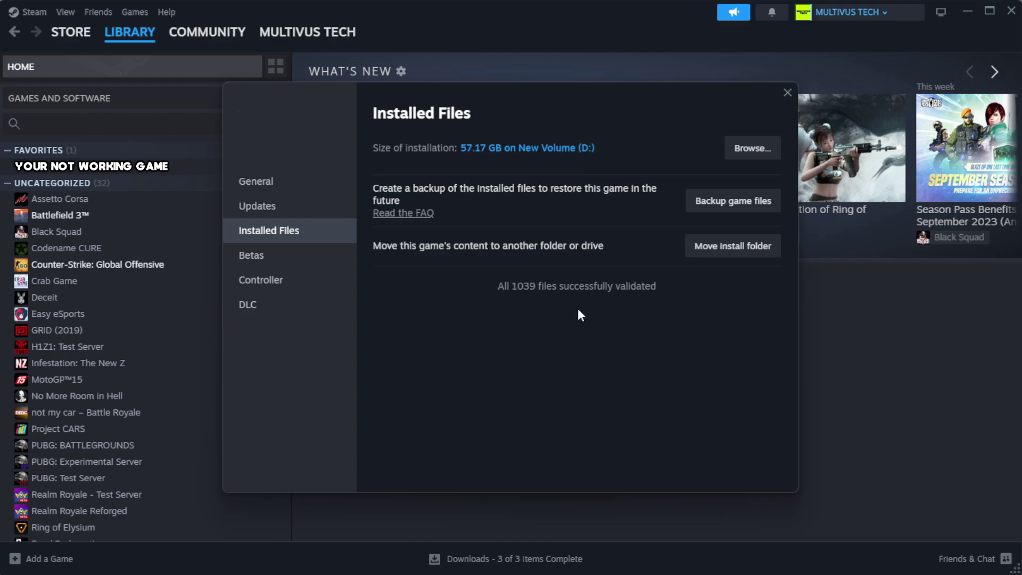
Open the Properties of the YOUR NOT WORKING GAME shortcut in its install folder.
left_click(751, 152)
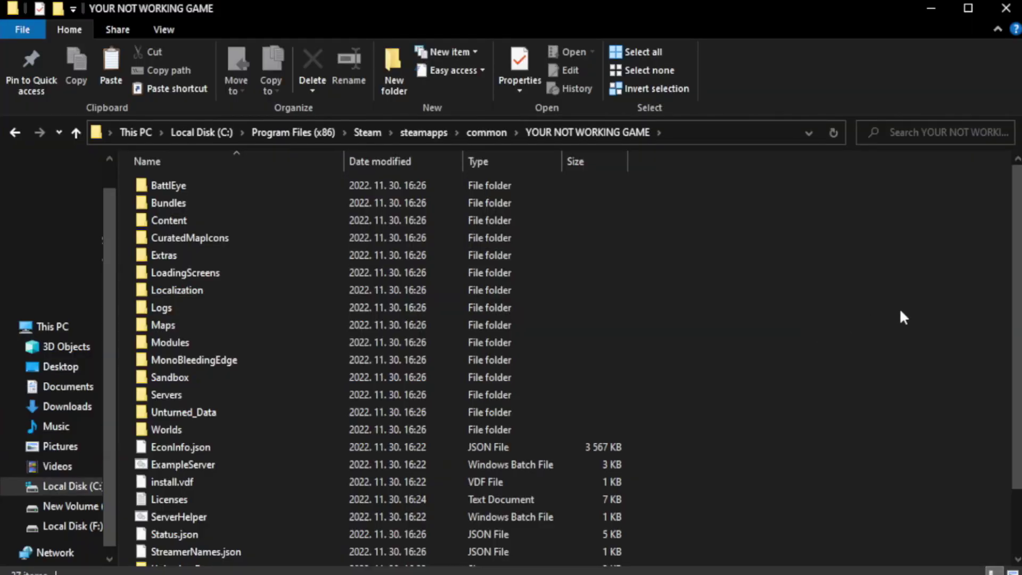
scroll(1020, 381, "down", 2)
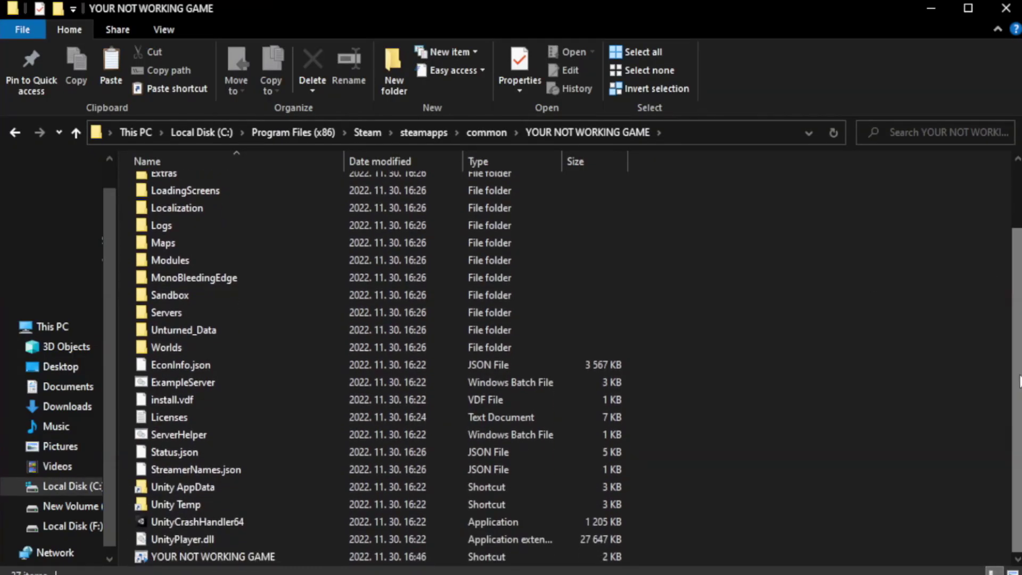
left_click(406, 556)
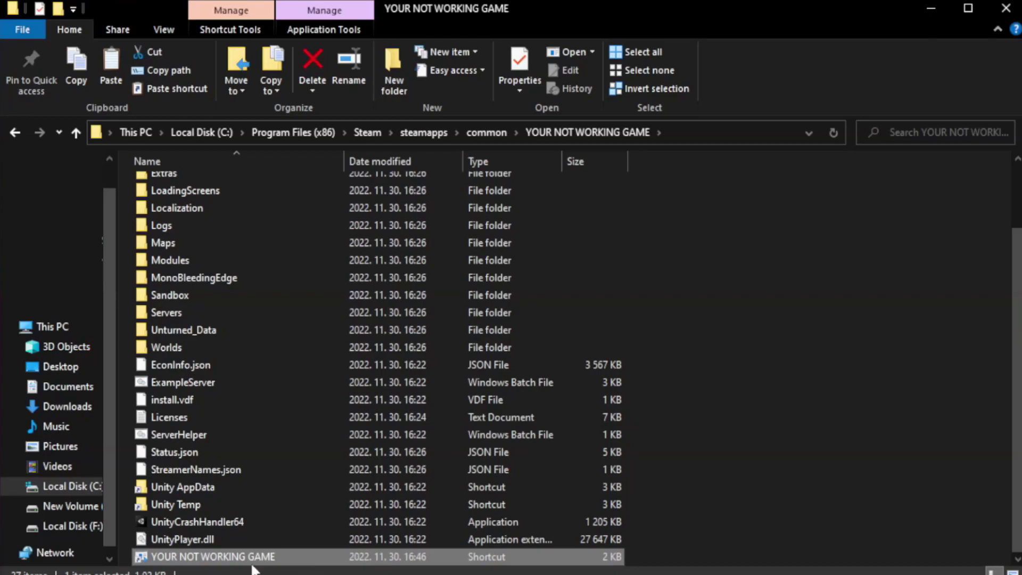
right_click(342, 560)
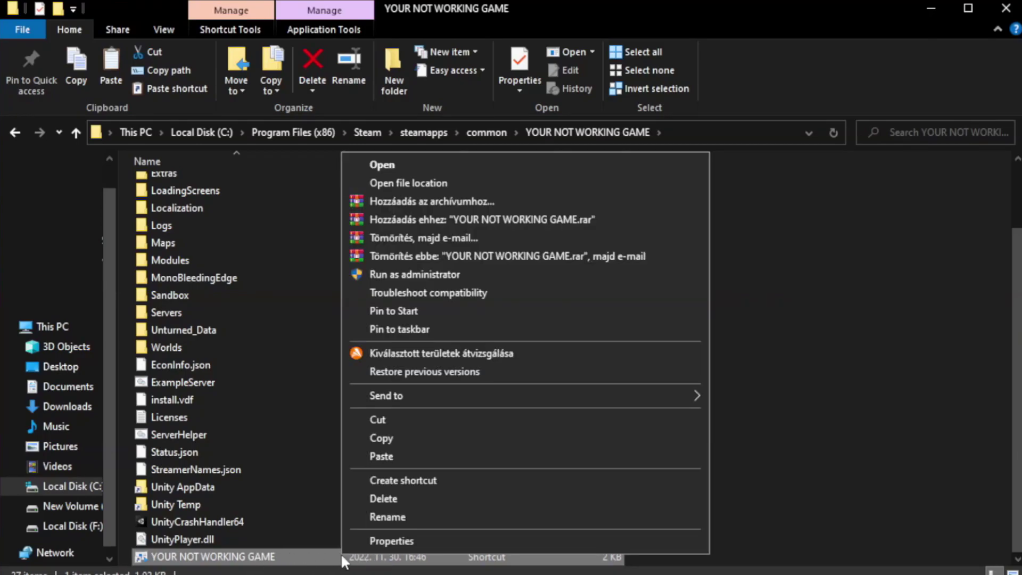
left_click(520, 537)
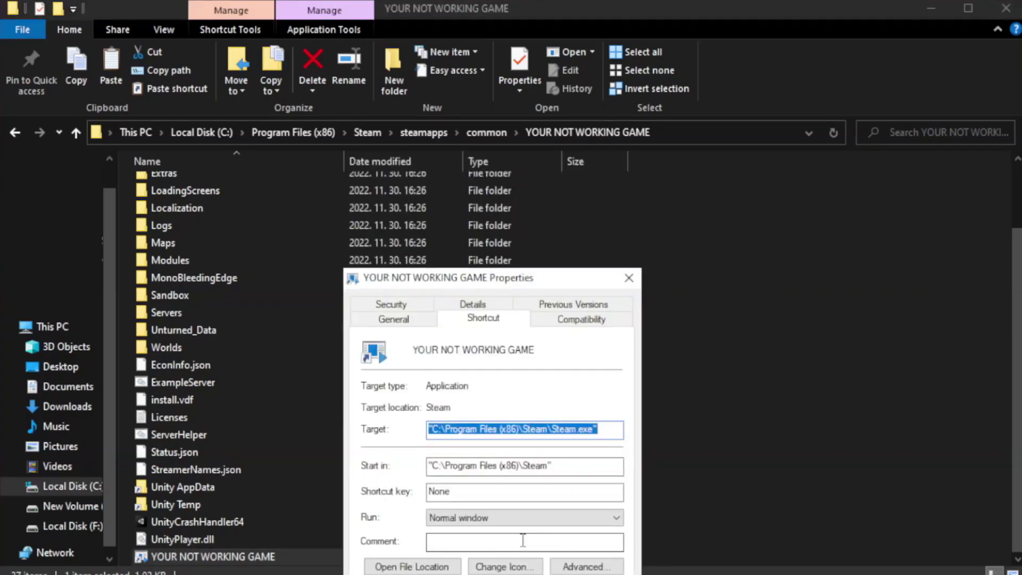
left_click_drag(513, 284, 514, 104)
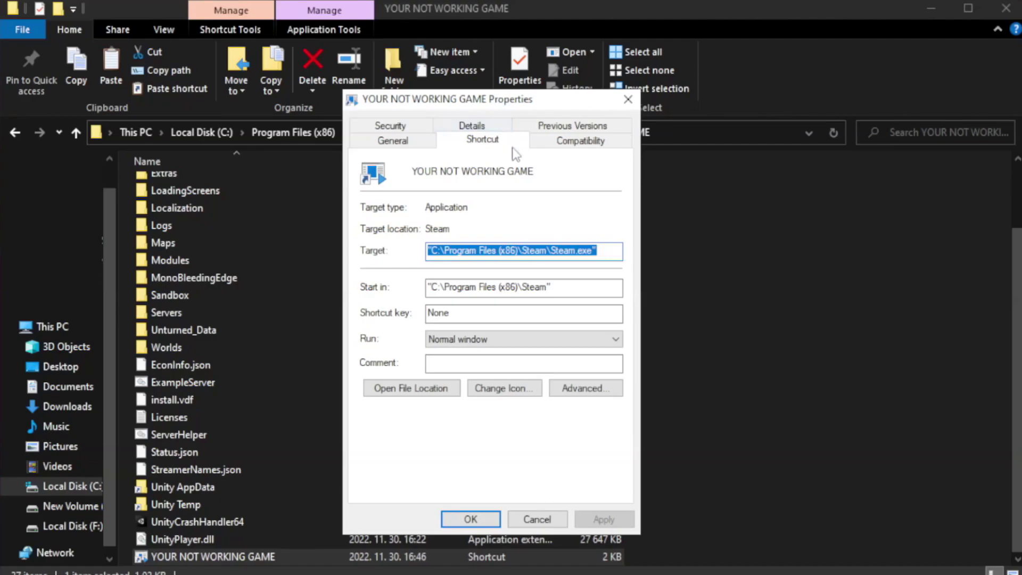
Set Windows 8 compatibility mode, disable fullscreen optimizations, run as administrator, and apply.
left_click(578, 142)
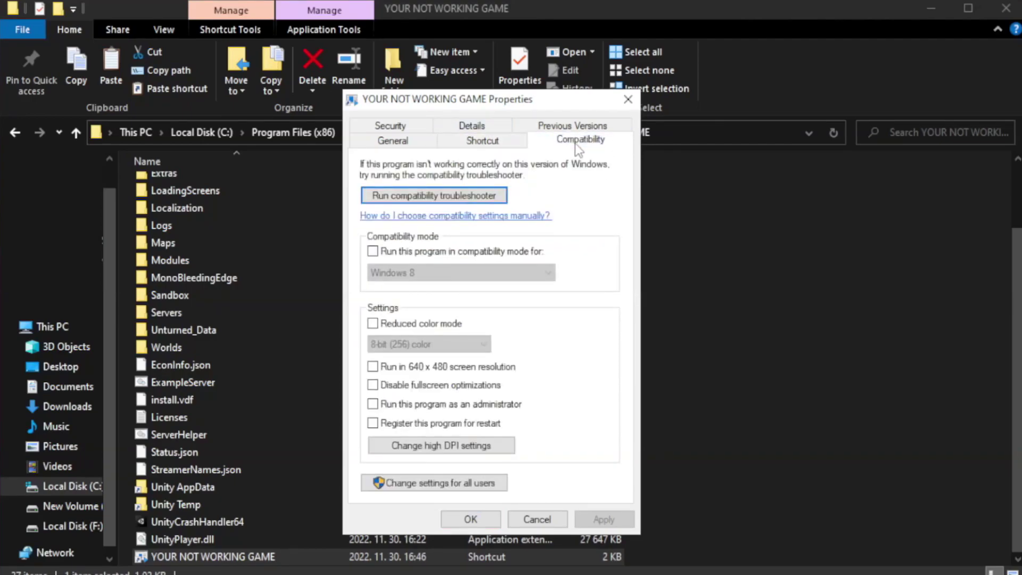
left_click(413, 254)
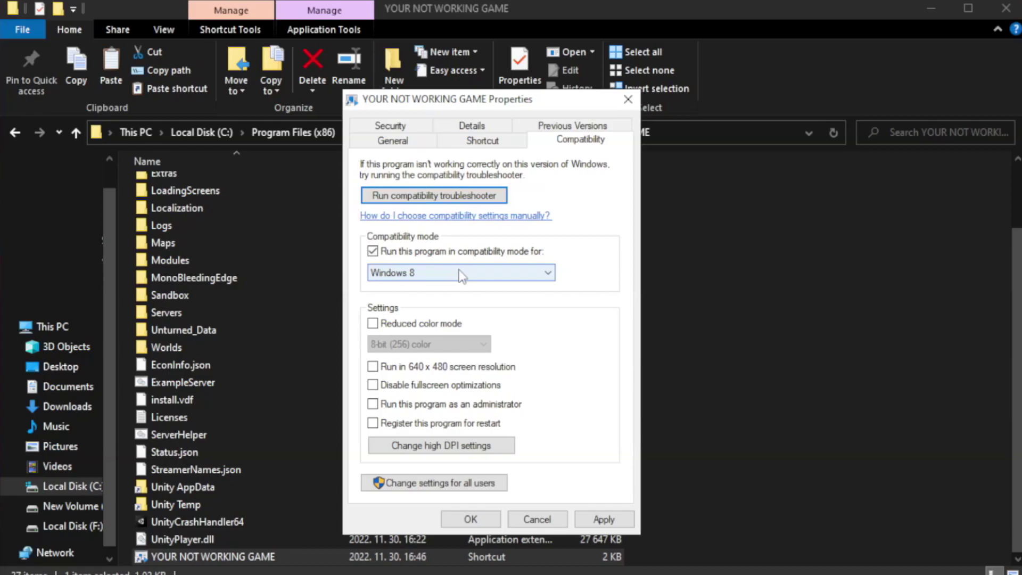
left_click(421, 273)
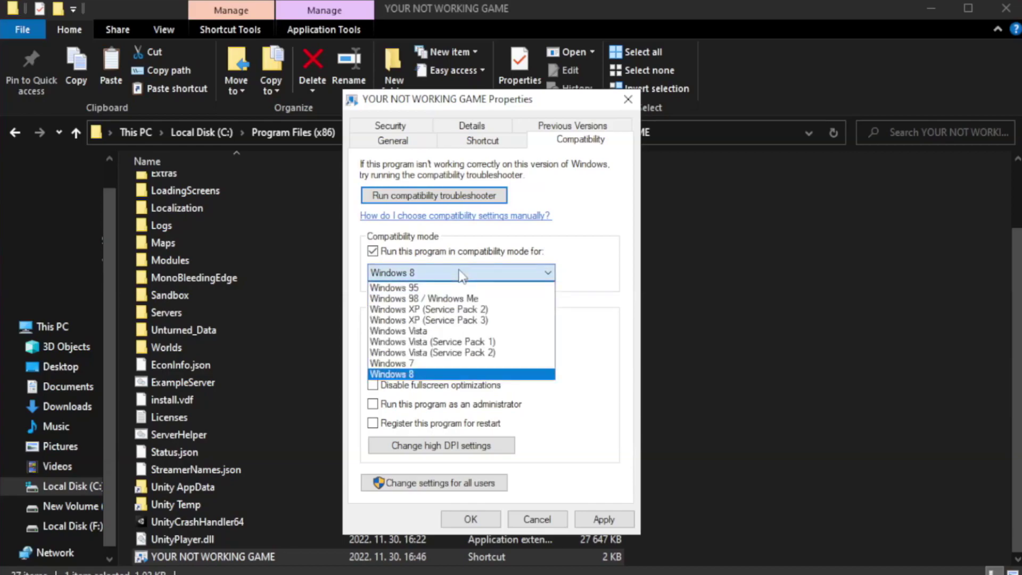
left_click(434, 375)
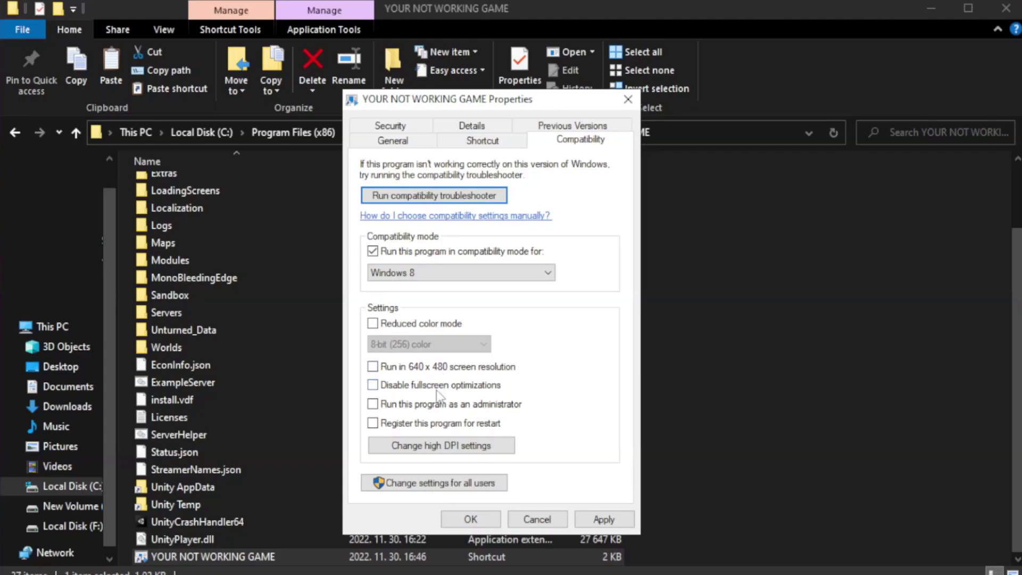
left_click(399, 387)
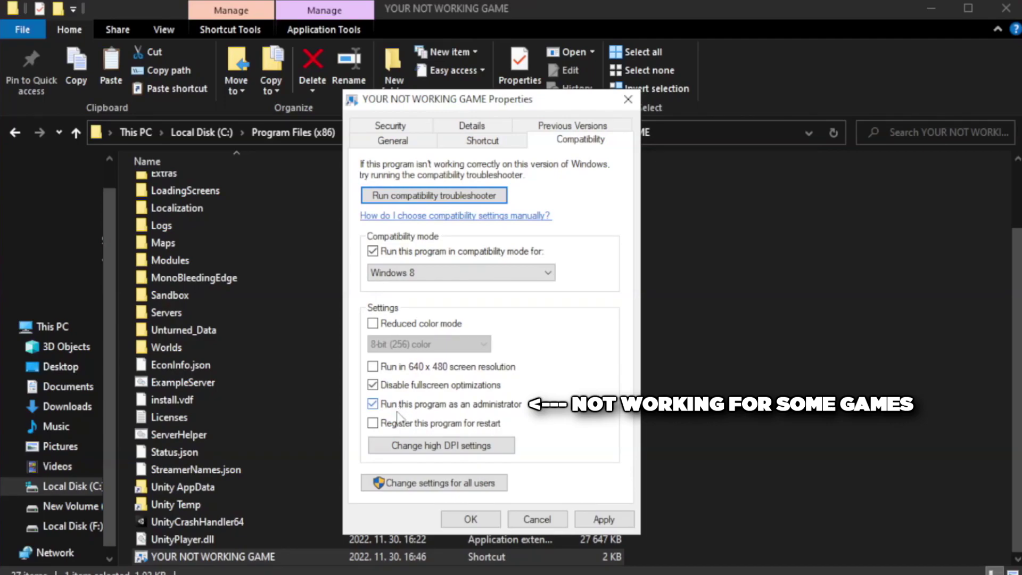
left_click(611, 521)
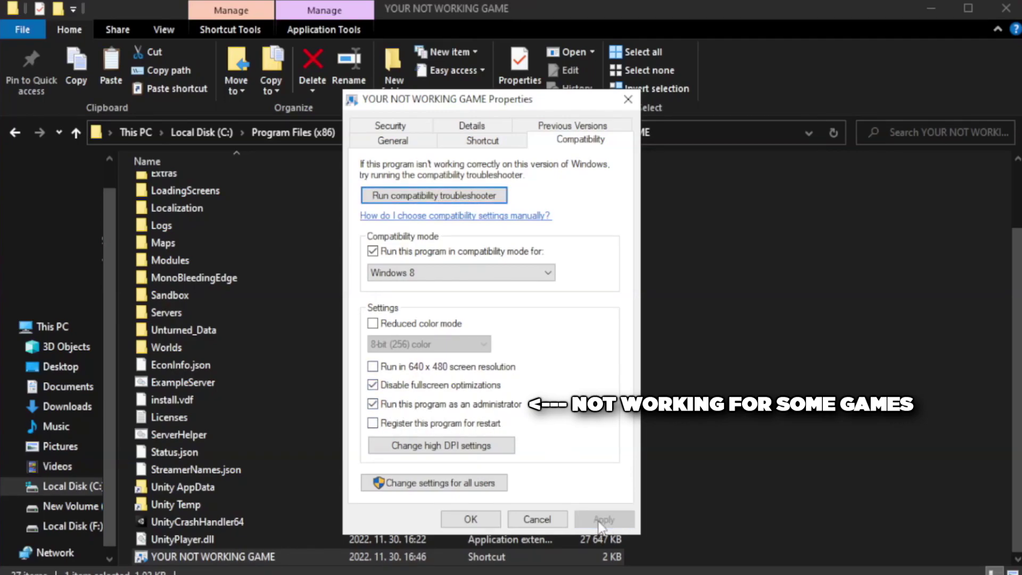
left_click(468, 521)
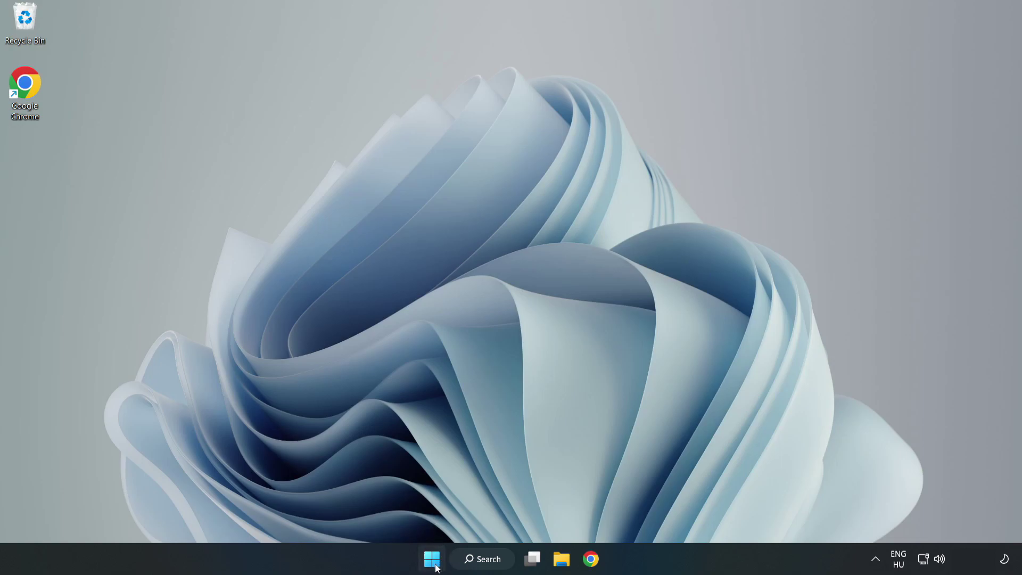
Launch Task Manager from the Start quick menu and show its Startup apps list.
right_click(433, 561)
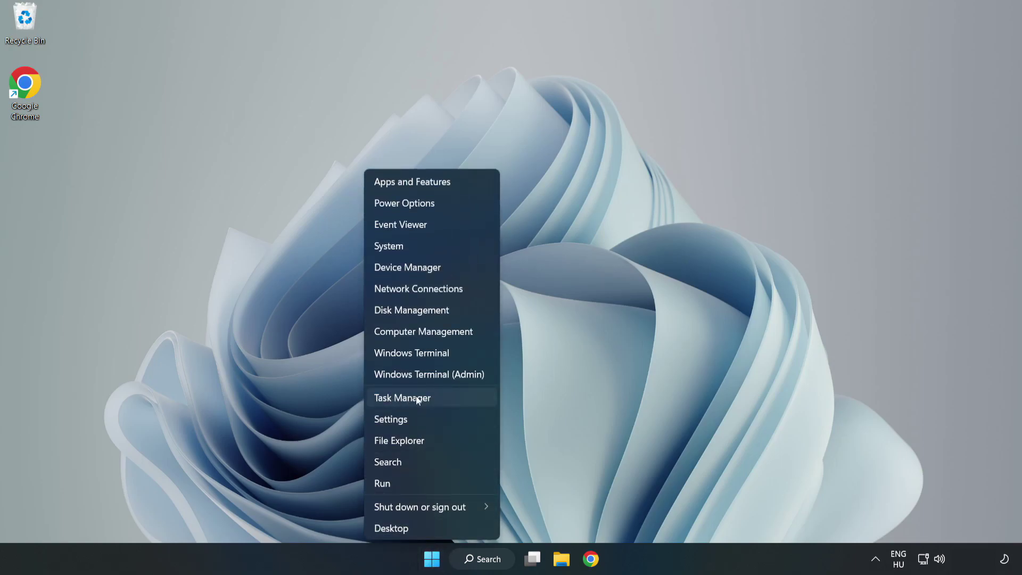
left_click(430, 397)
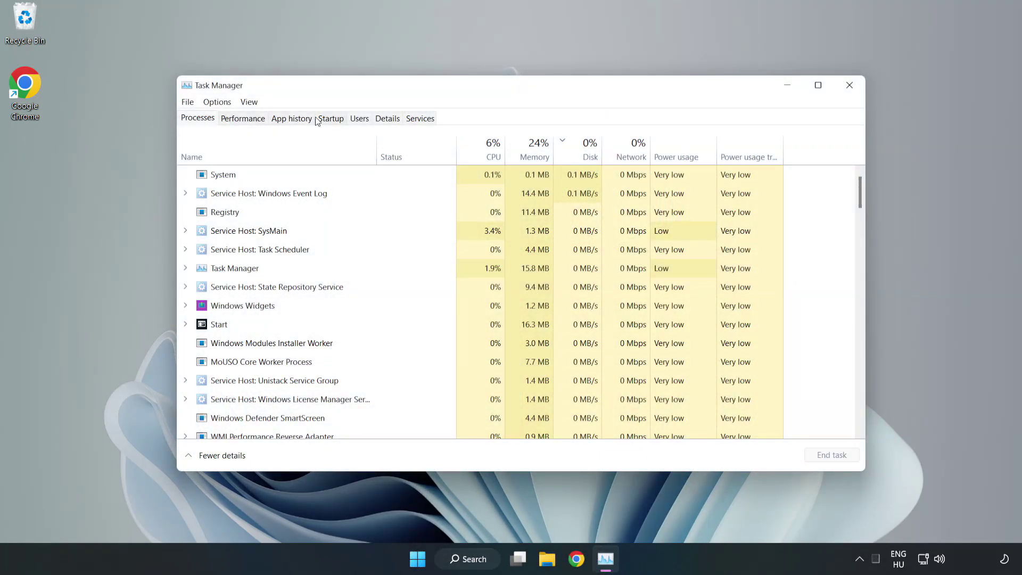
left_click(332, 120)
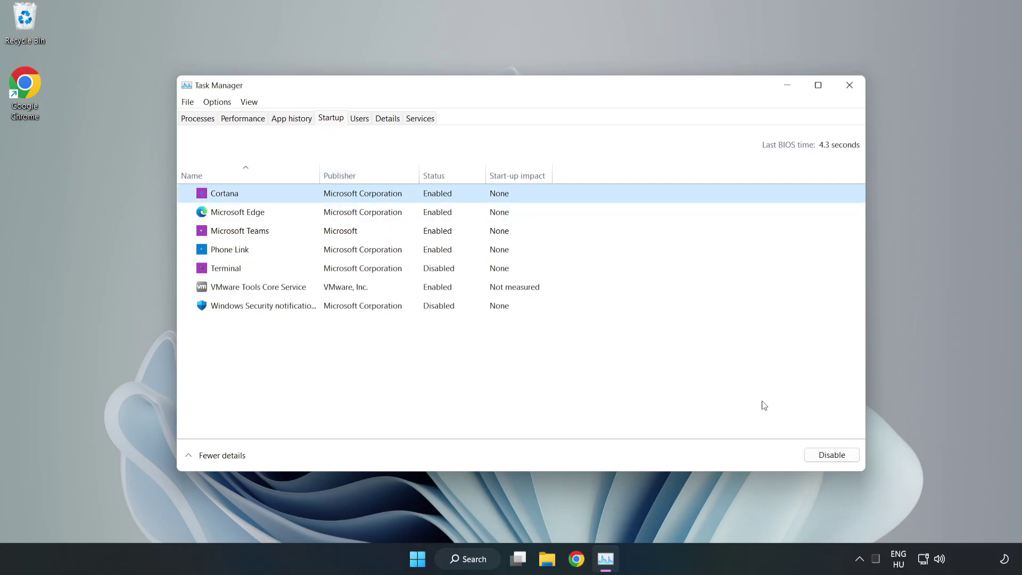
Disable Cortana, Microsoft Edge, Microsoft Teams and Phone Link as startup apps.
left_click(815, 454)
left_click(448, 214)
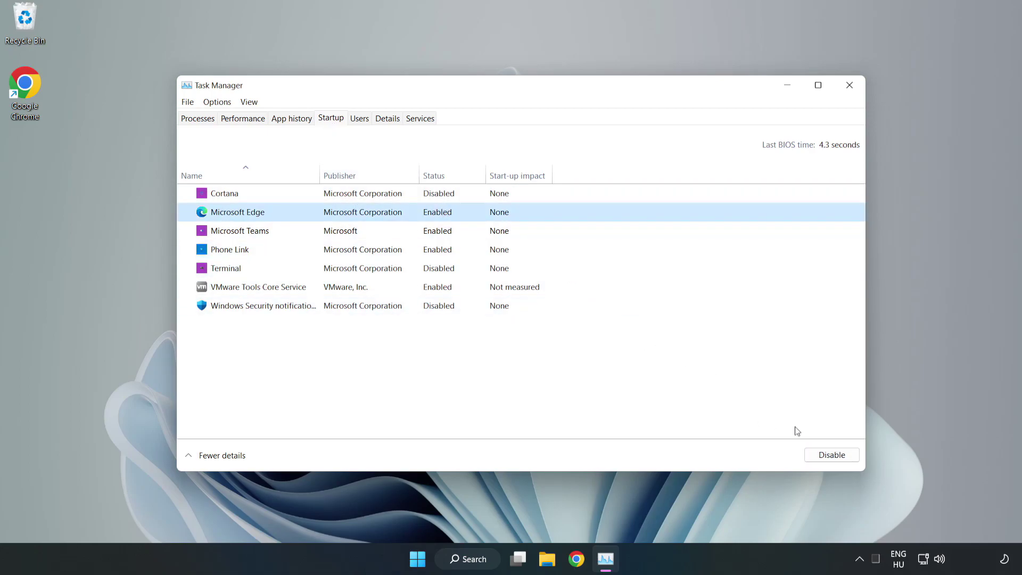
left_click(815, 453)
left_click(349, 233)
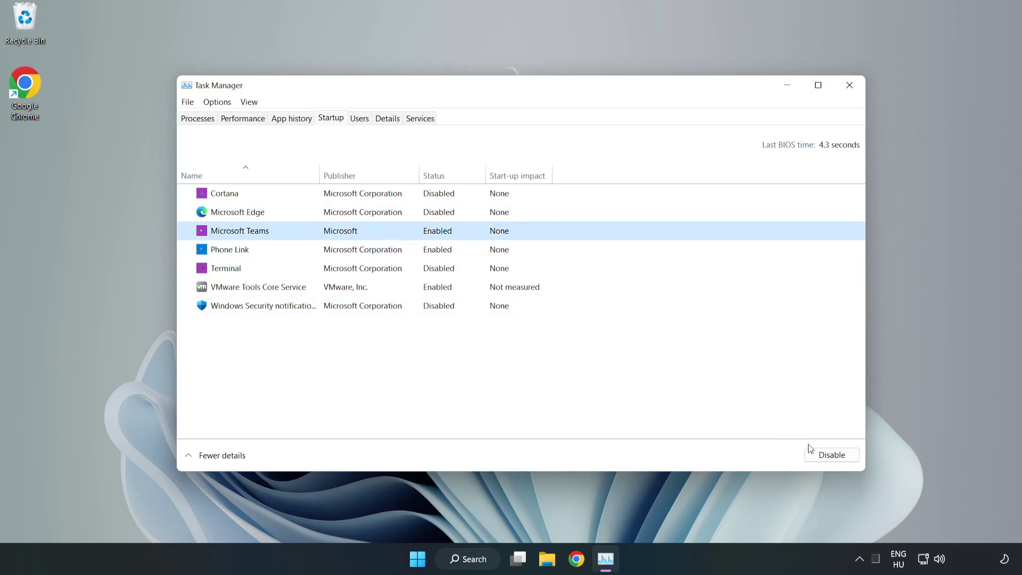
left_click(812, 453)
left_click(340, 251)
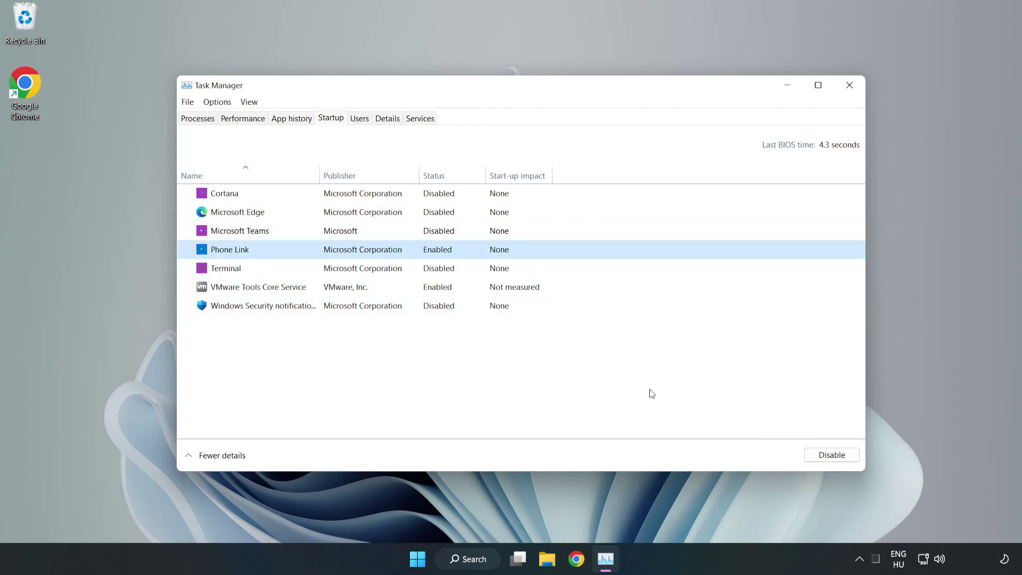
left_click(847, 458)
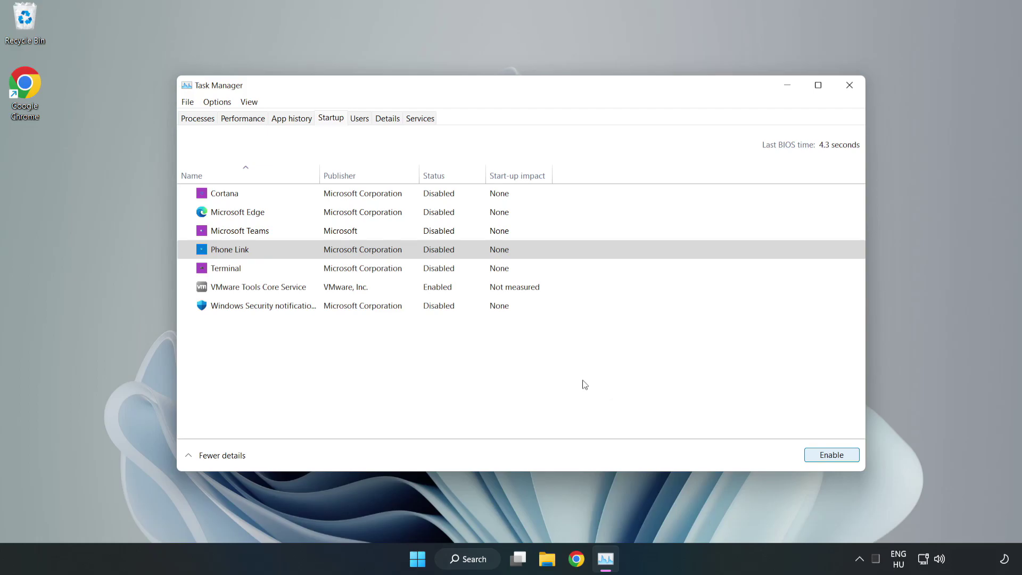
Close Task Manager and launch Windows Security through a 'security' search.
left_click(850, 85)
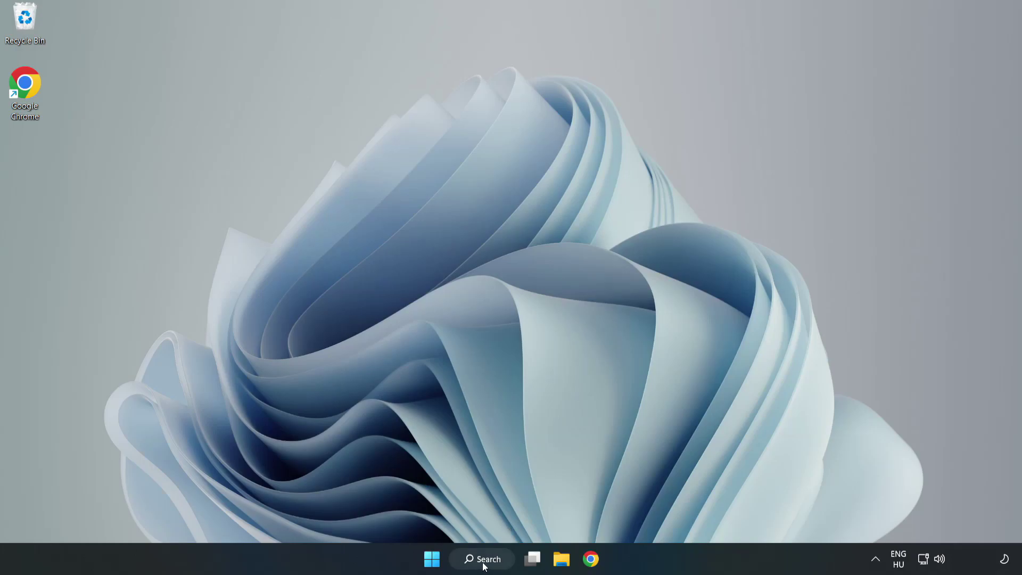
left_click(484, 565)
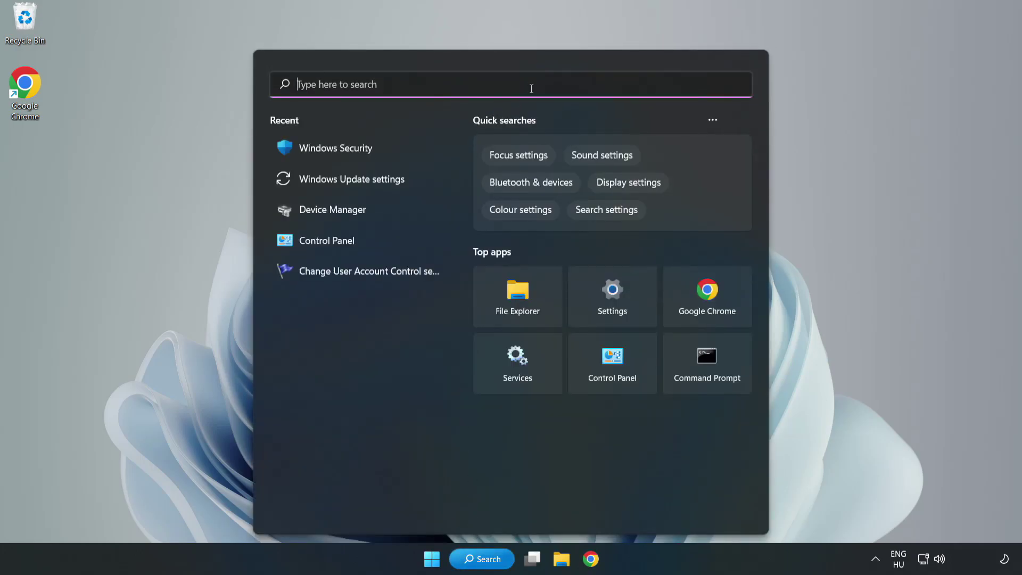
type("security")
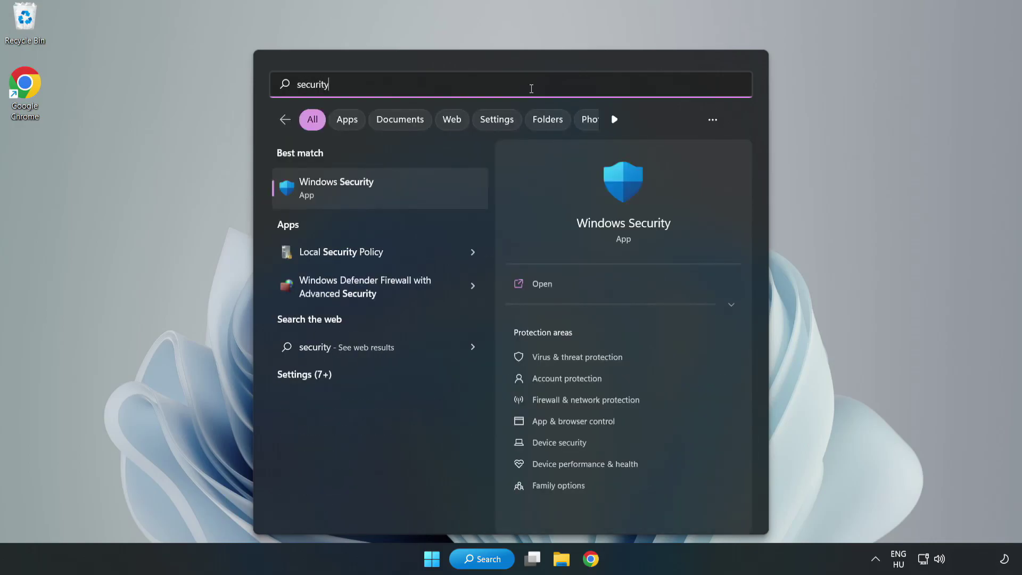
left_click(370, 196)
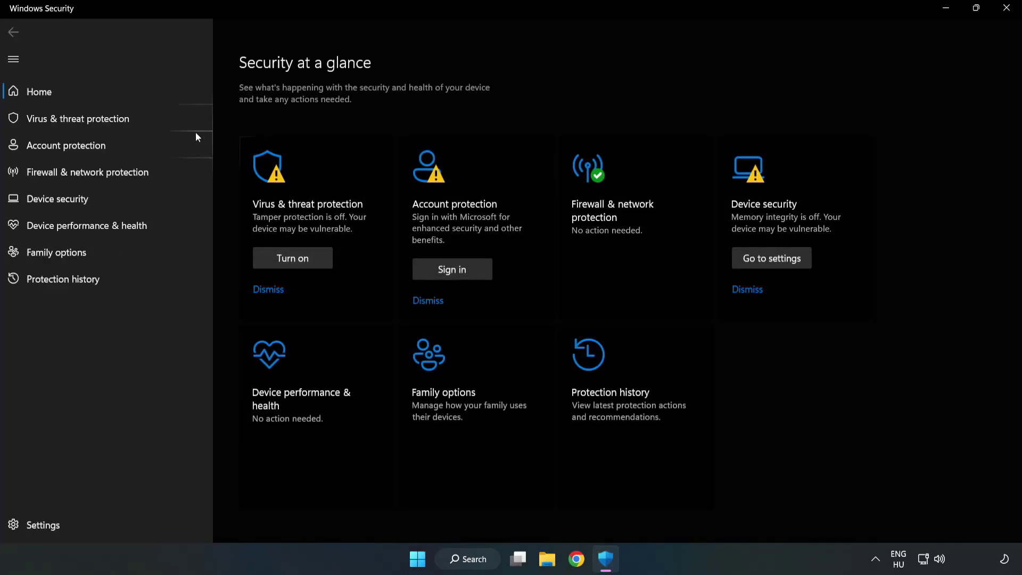
Open Virus & threat protection settings and scroll down to the Exclusions section.
left_click(66, 123)
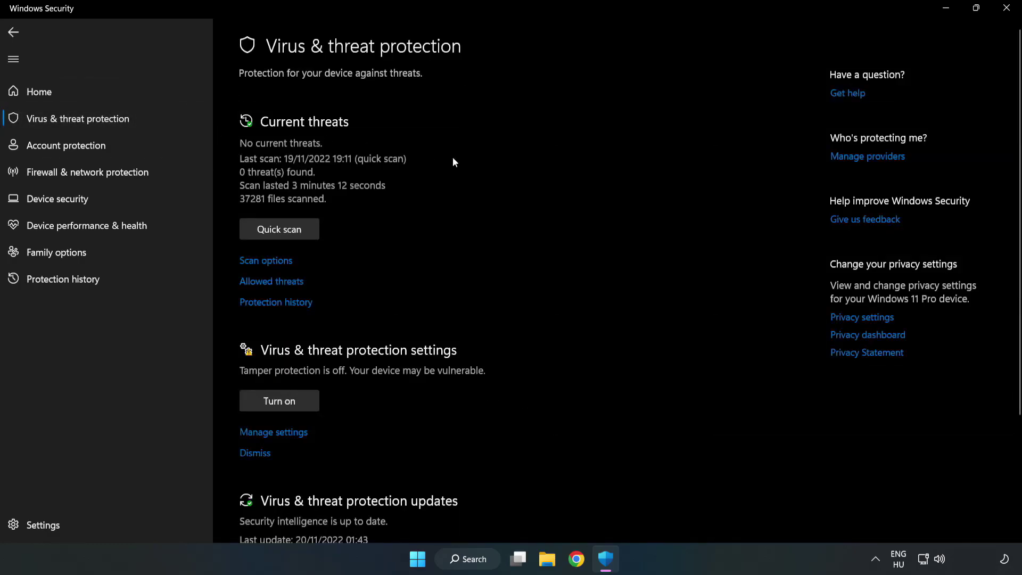
scroll(533, 210, "down", 3)
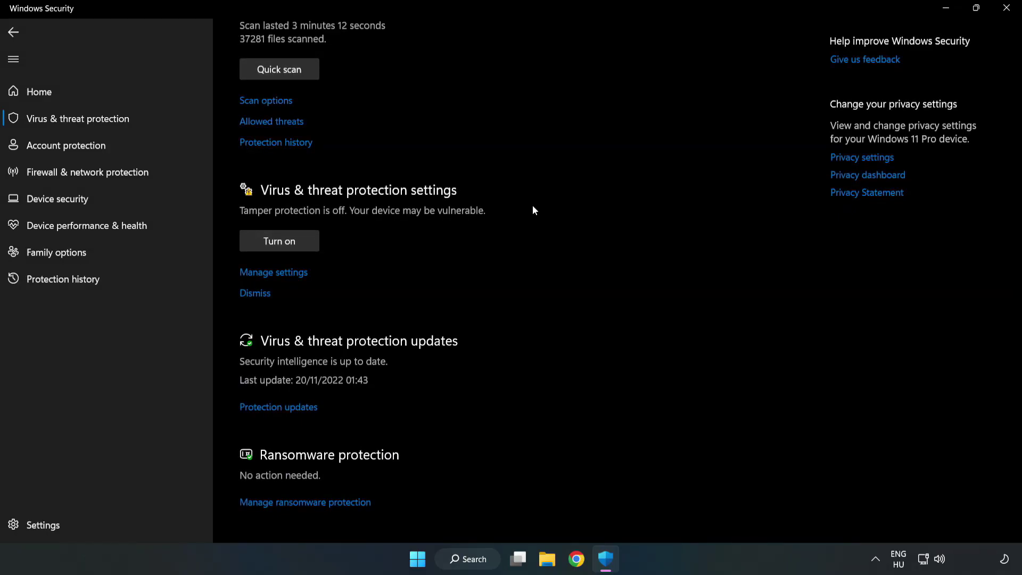
left_click(280, 277)
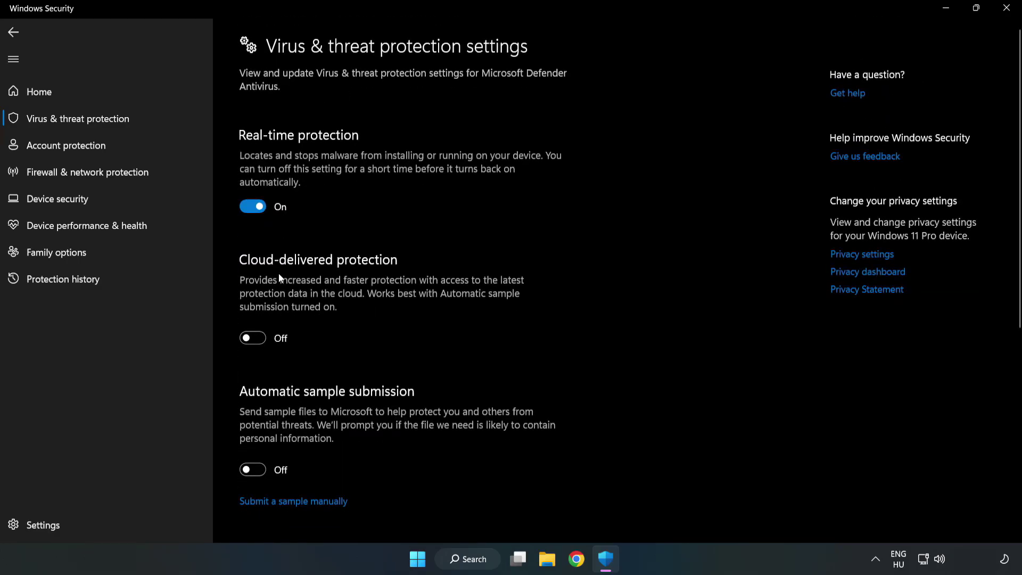
scroll(650, 268, "down", 6)
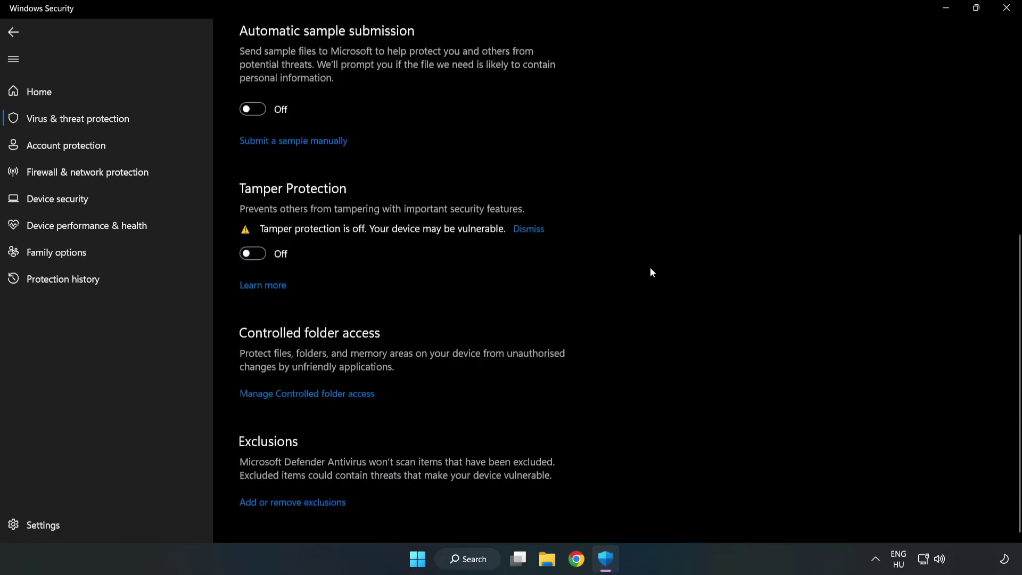
Start adding a File-type exclusion from Defender's exclusions list.
left_click(303, 503)
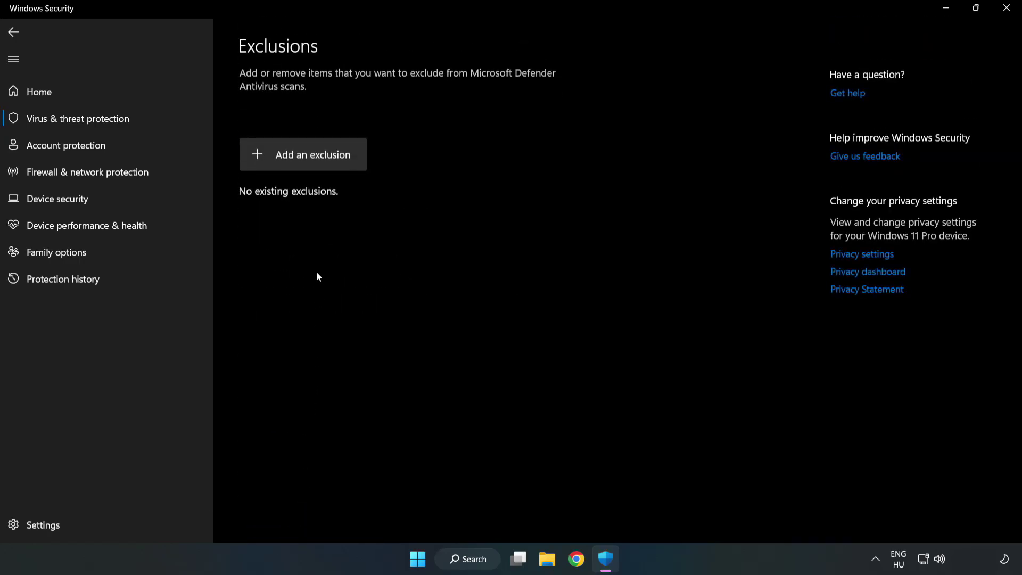
left_click(313, 159)
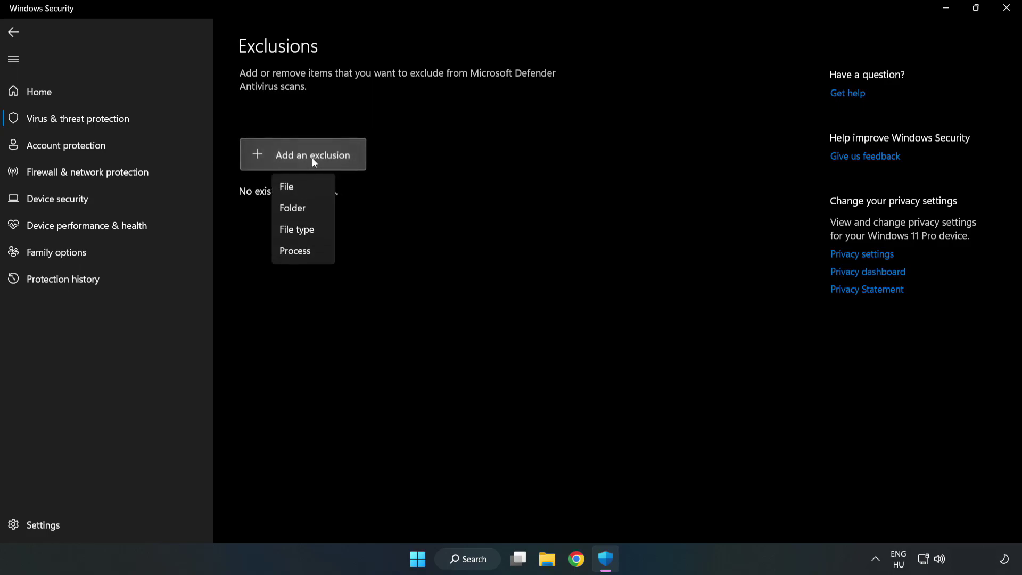
left_click(292, 188)
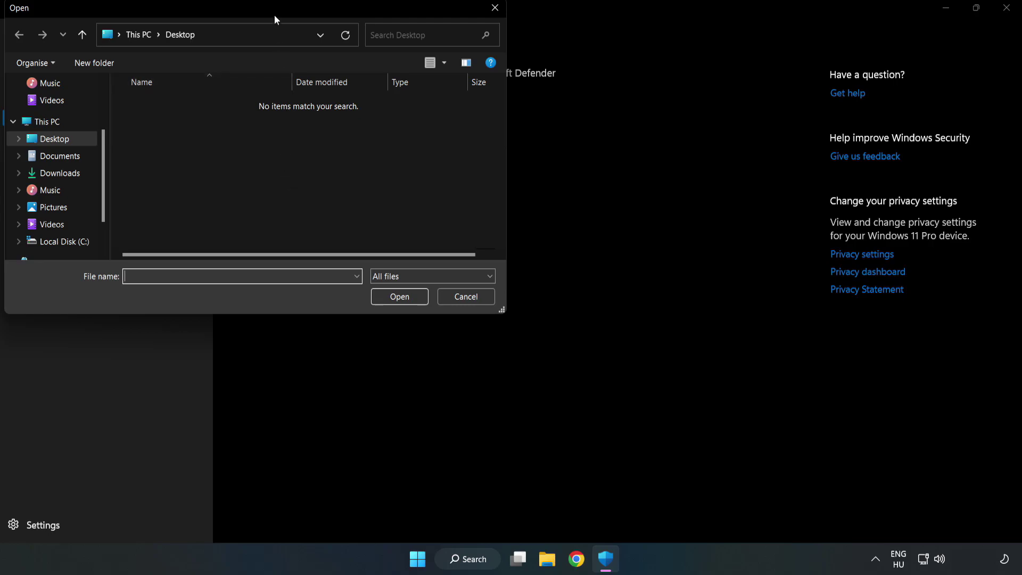
left_click_drag(274, 14, 471, 117)
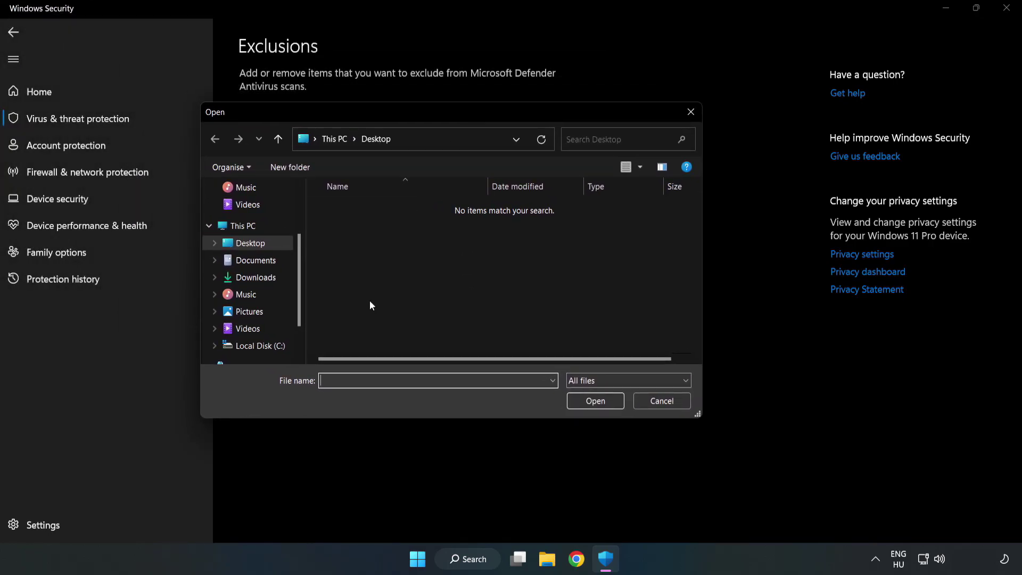
Exclude the shortcut in C:\Program Files (x86)\NOT WORKING APP (chrome.exe), then close Windows Security.
left_click(262, 346)
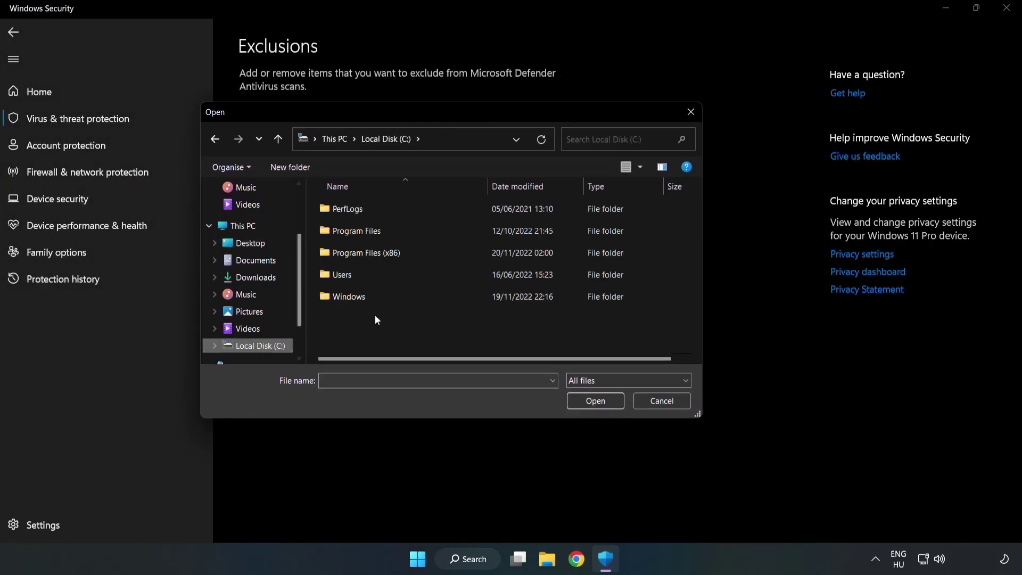
double_click(402, 254)
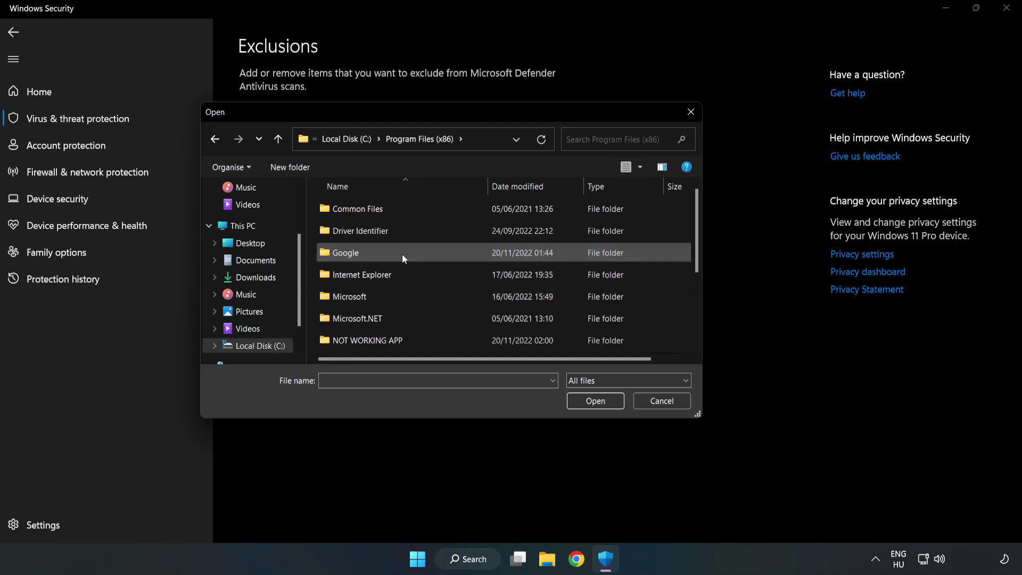
double_click(401, 338)
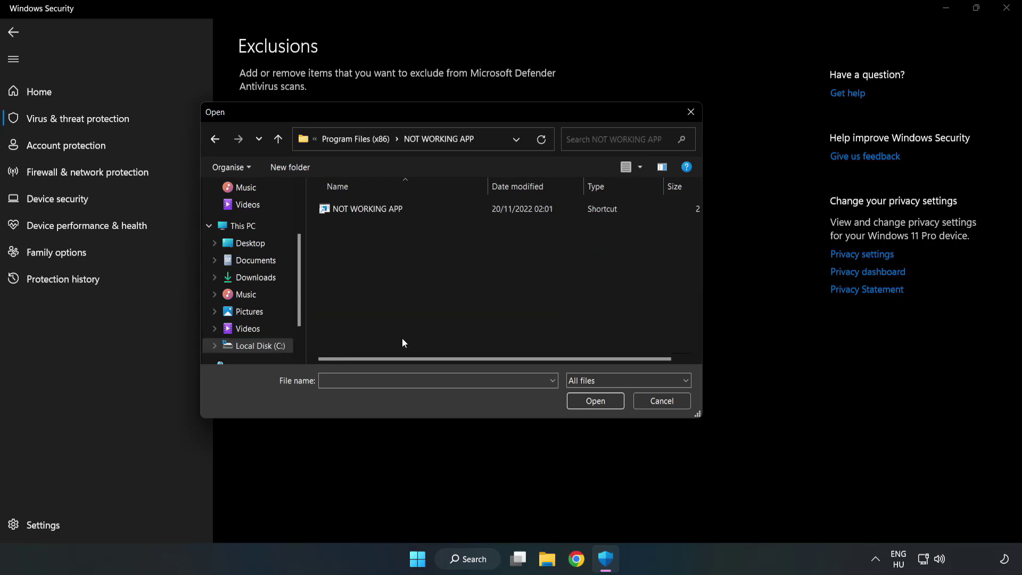
left_click(359, 208)
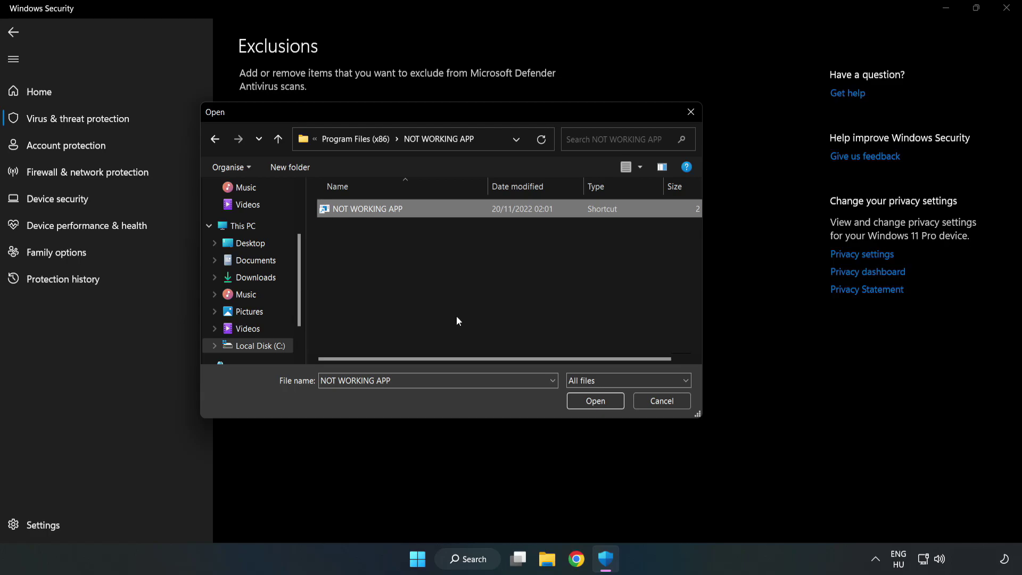
left_click(595, 401)
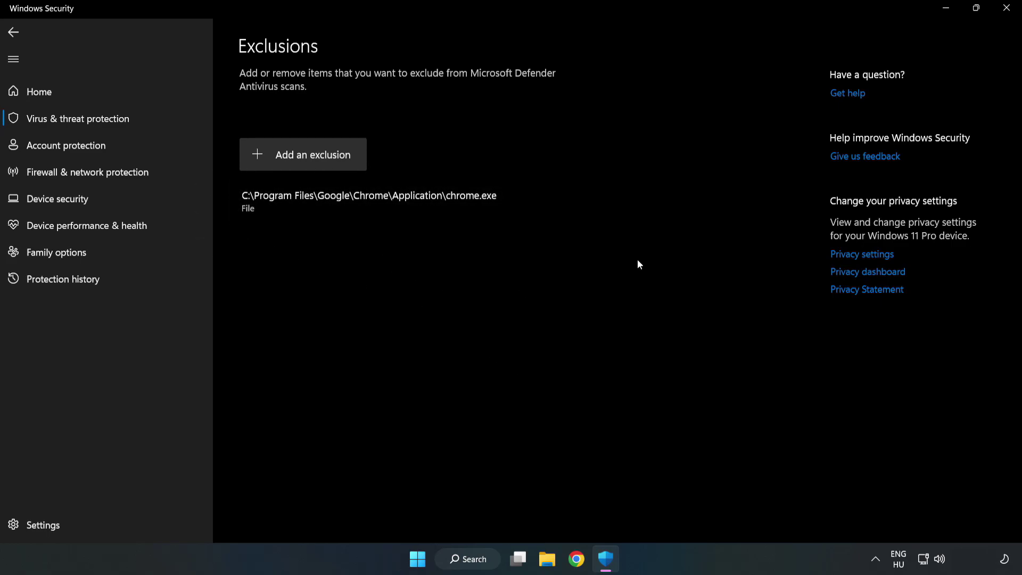
left_click(1007, 8)
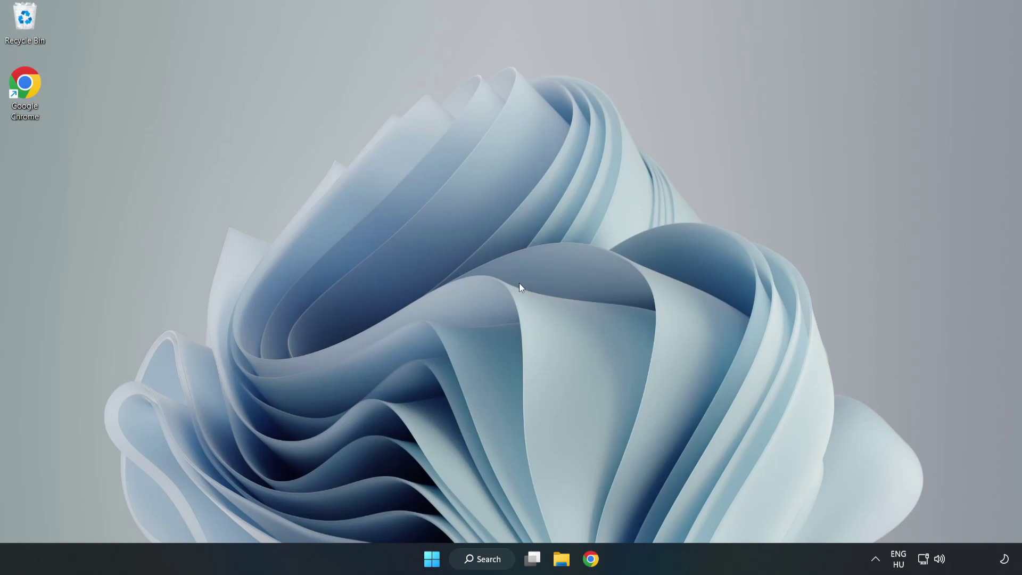
Show the Start menu's power options: Sleep, Shut down and Restart.
left_click(431, 558)
left_click(676, 513)
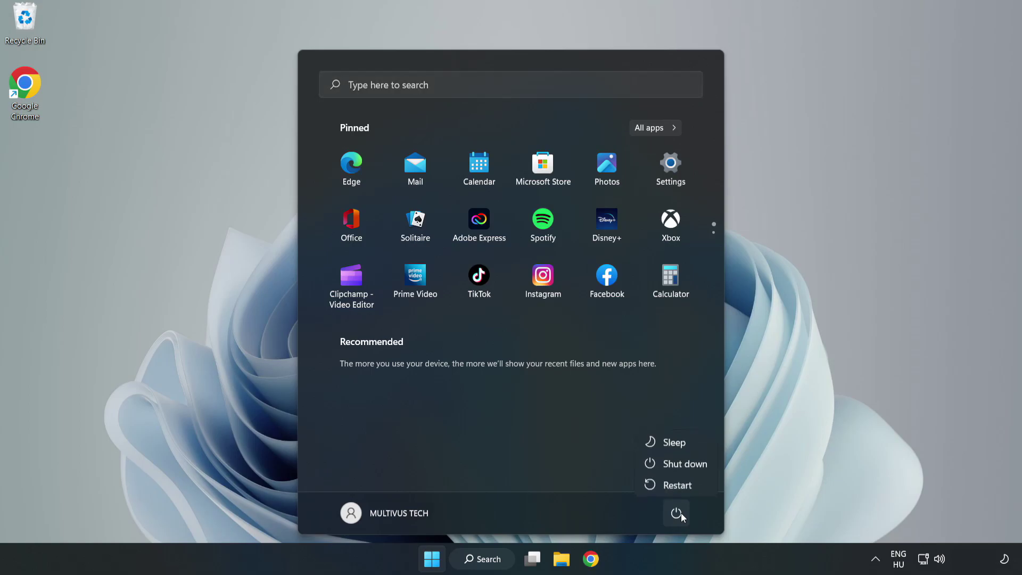